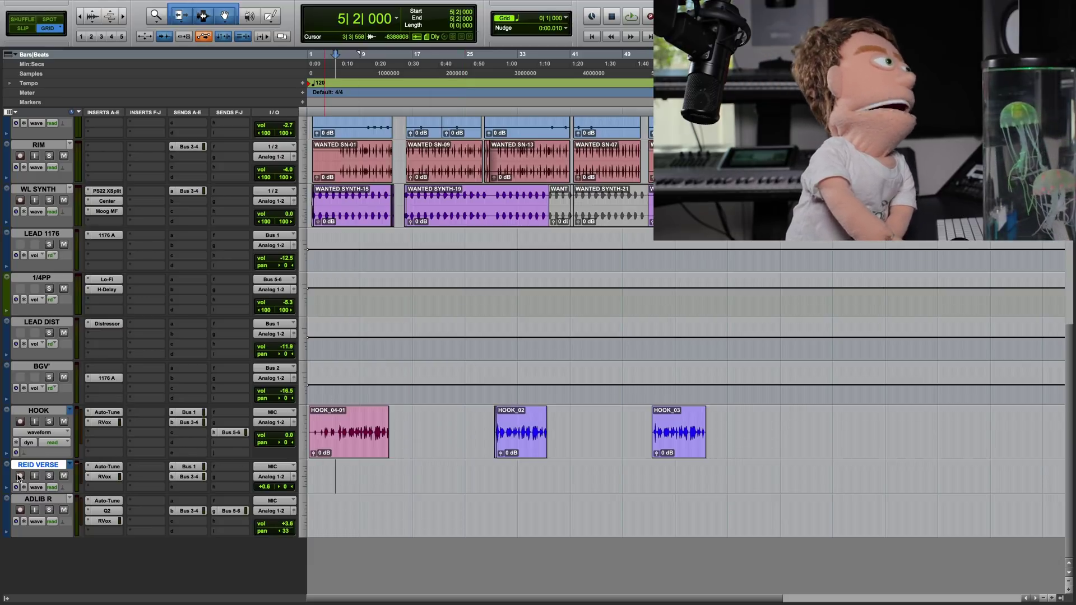
# - Mute REID VERSE and record a new take, REID VERSE_14, starting near bar 5
pyautogui.click(64, 475)
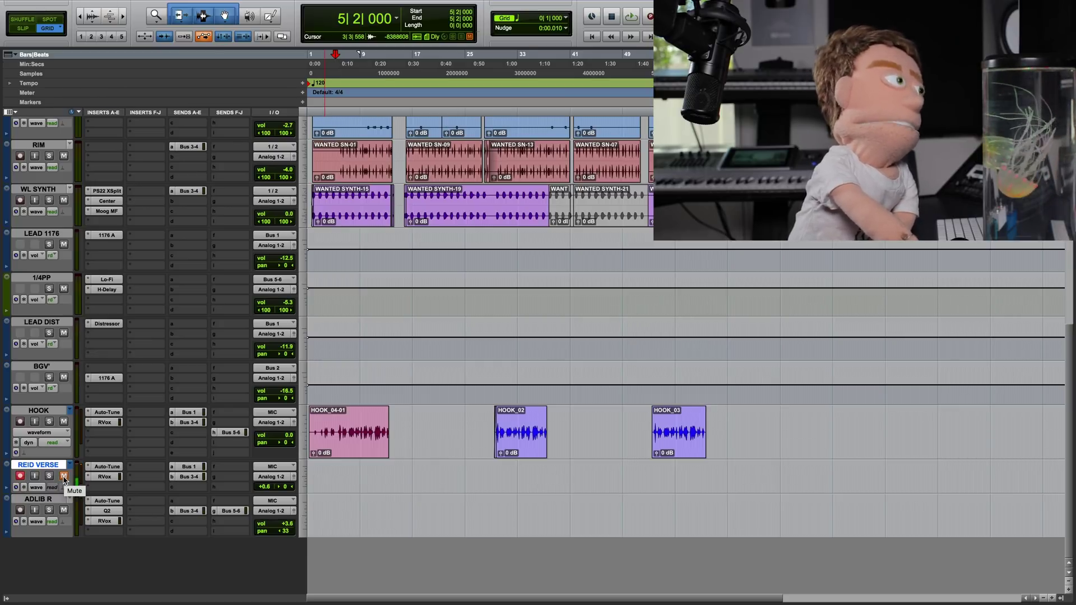
pyautogui.press('space')
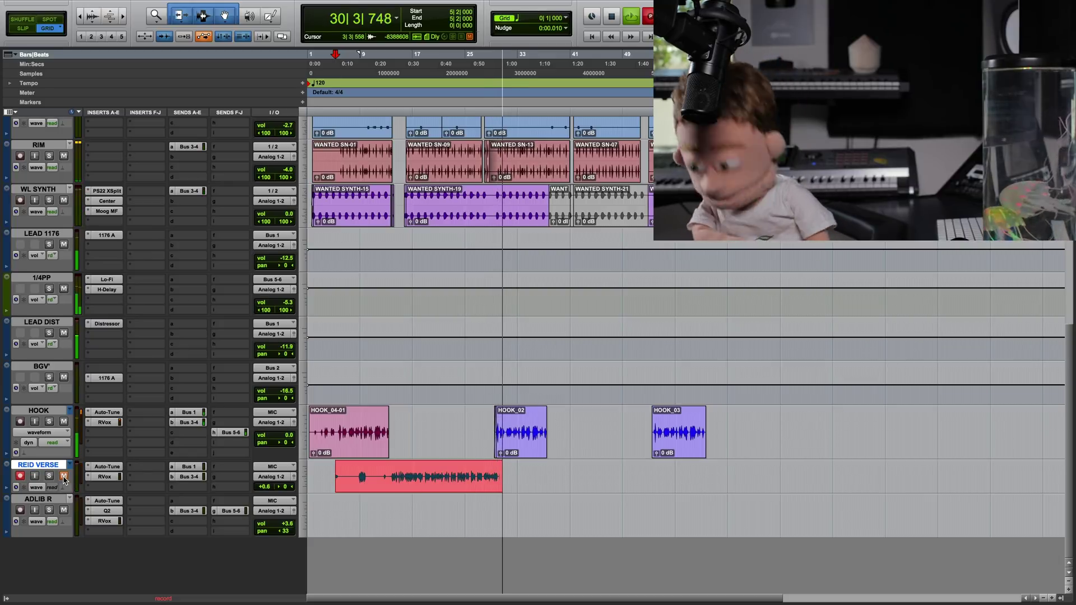
pyautogui.press('space')
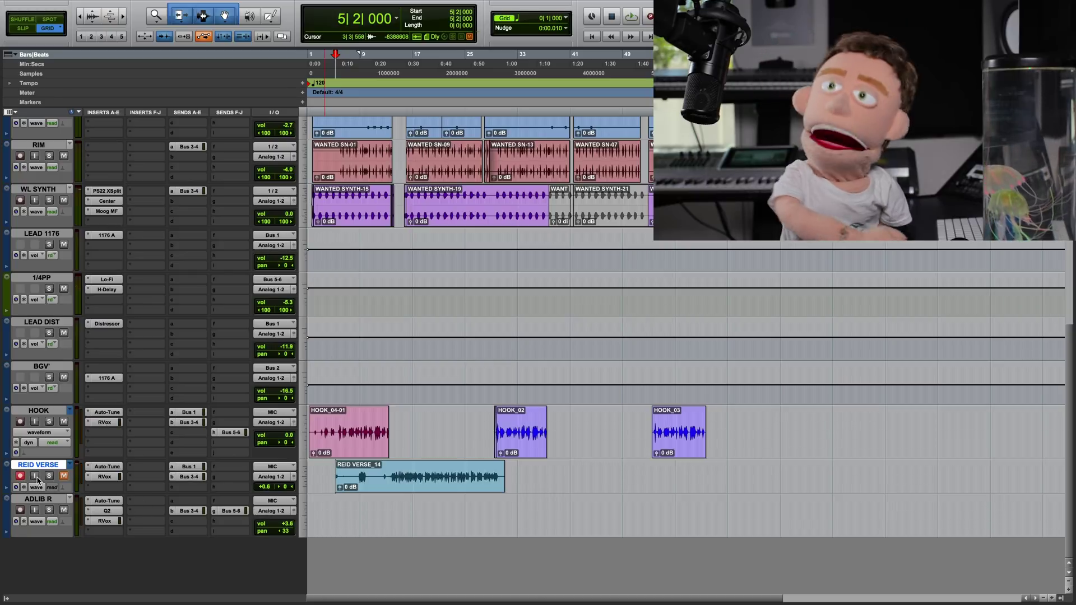
# - Show REID VERSE's playlist lanes and trim the take's start up to bar 13
pyautogui.click(37, 487)
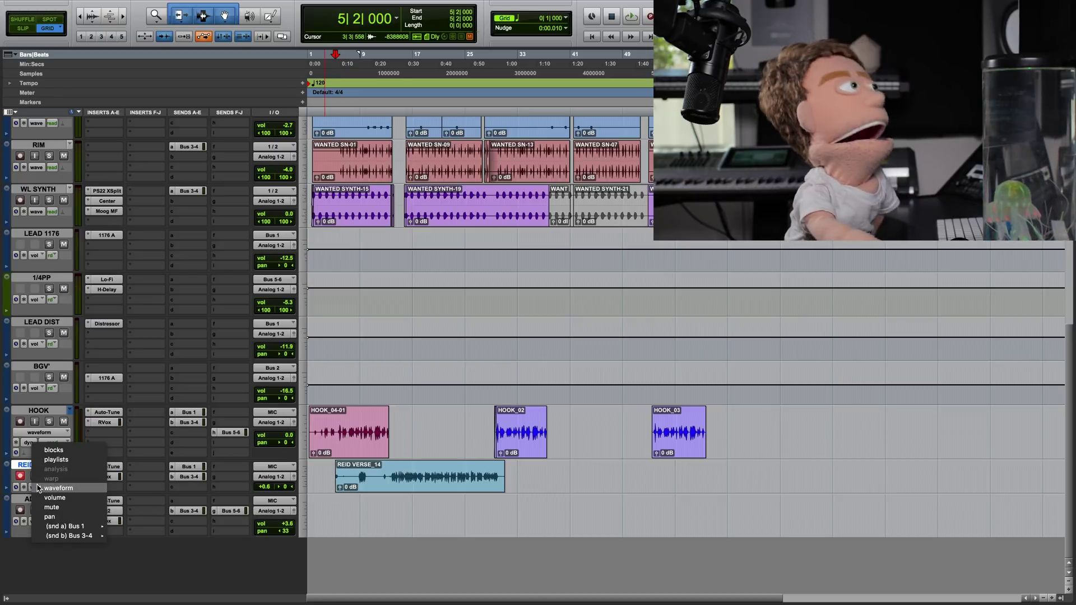
pyautogui.click(104, 460)
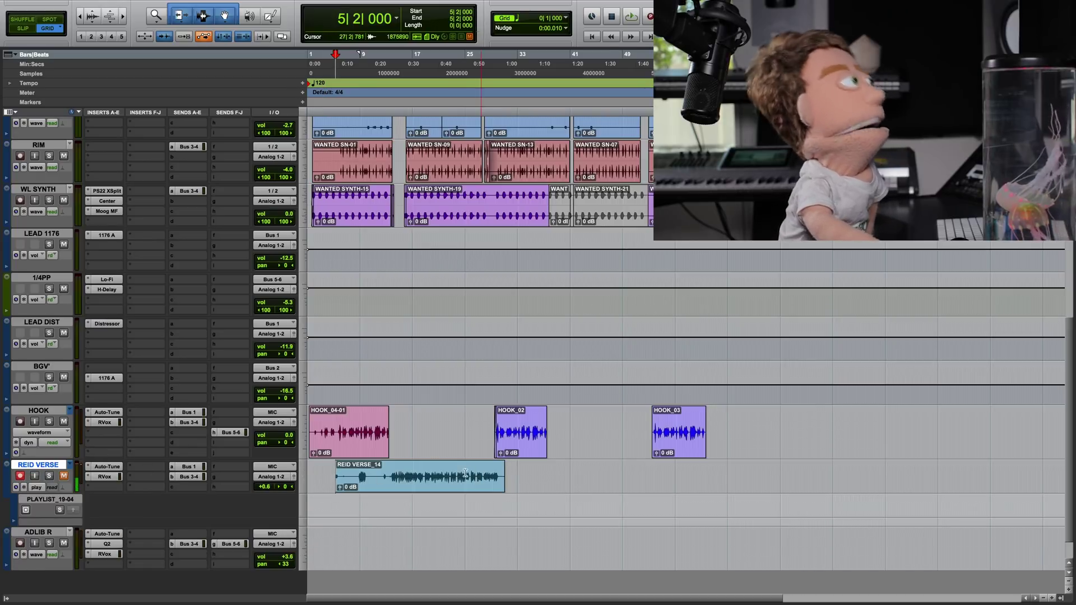
pyautogui.click(386, 475)
pyautogui.moveTo(338, 480); pyautogui.dragTo(387, 482)
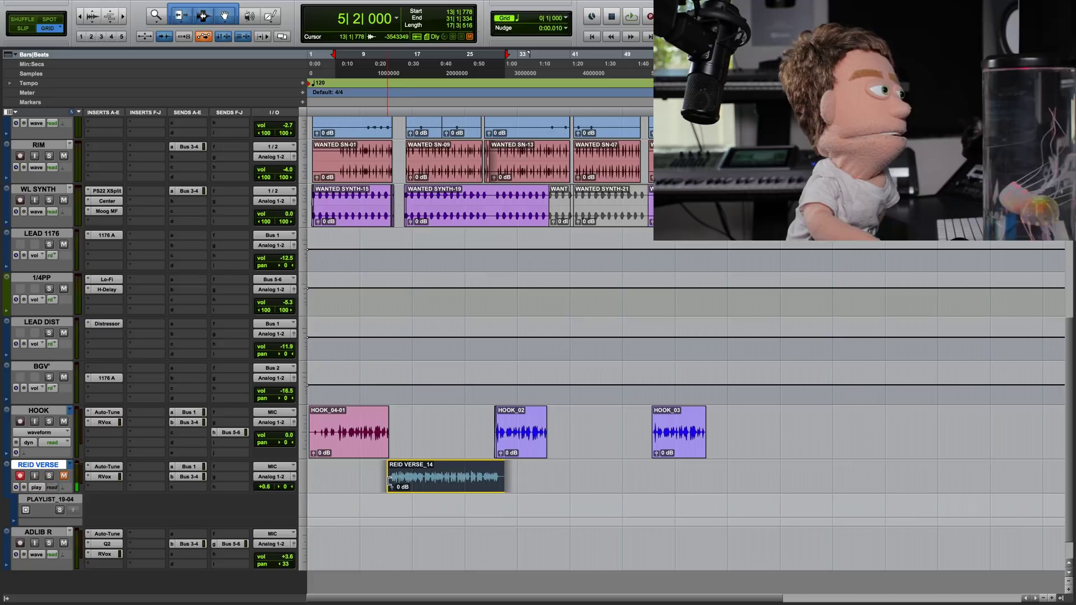
# - Move the trimmed REID VERSE_14-01 take into the PLAYLIST_19-04 lane and set record start at bar 9
pyautogui.click(423, 486)
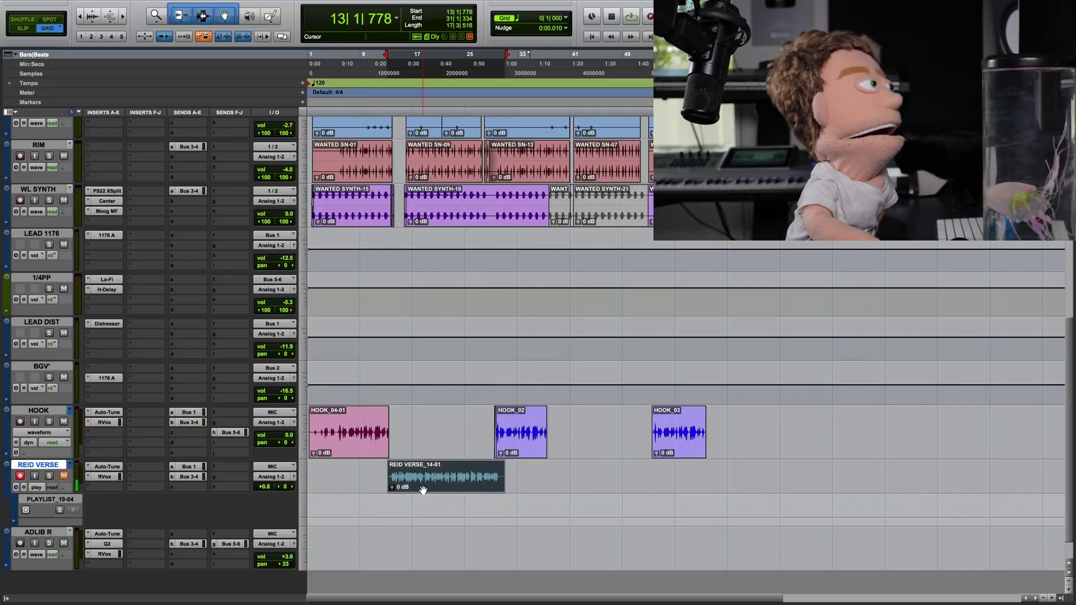
pyautogui.moveTo(423, 489); pyautogui.dragTo(421, 504)
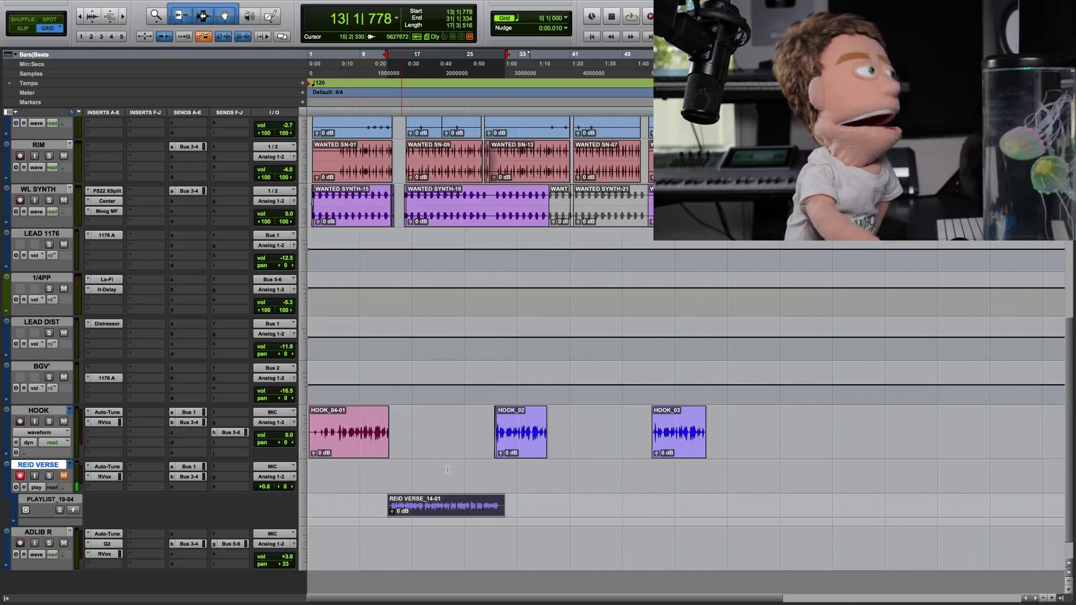
pyautogui.click(360, 470)
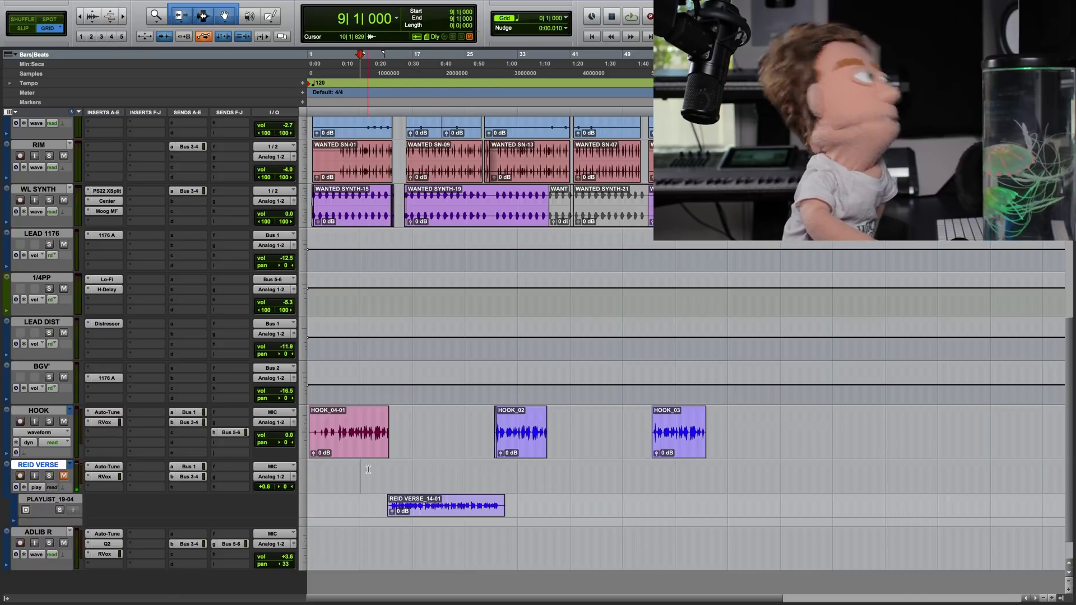
# - Record take REID VERSE_15 from bar 9, dismissing the CPU overload warning
pyautogui.press('space')
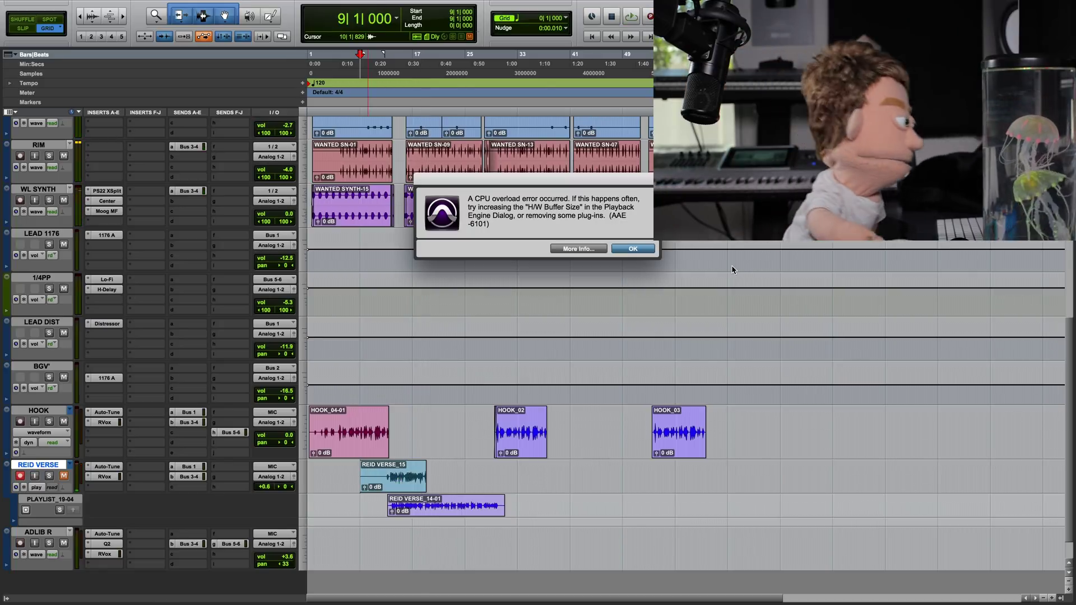
pyautogui.click(632, 248)
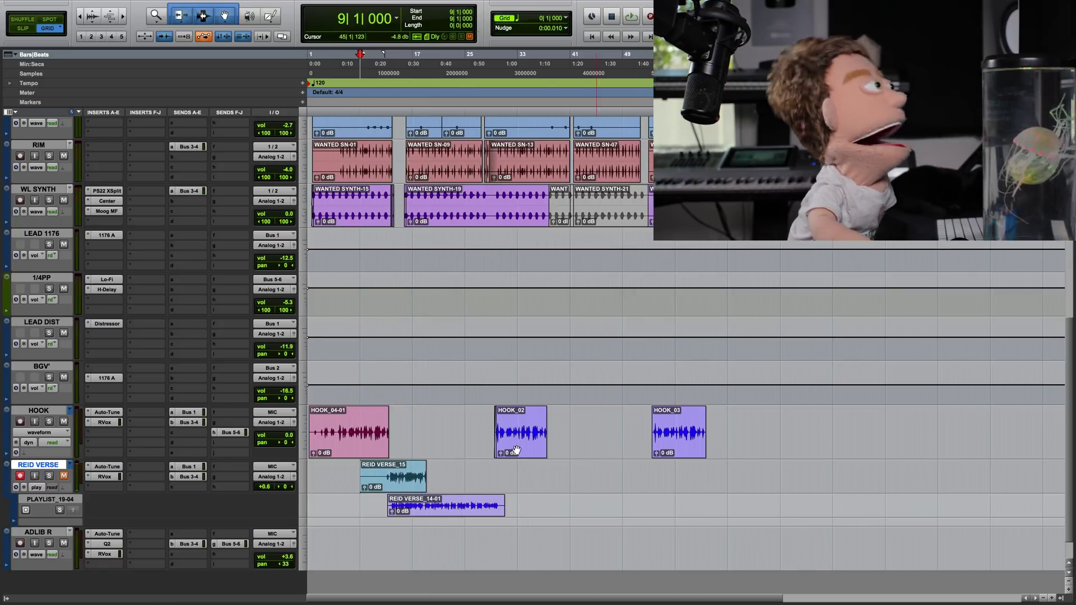
pyautogui.click(424, 478)
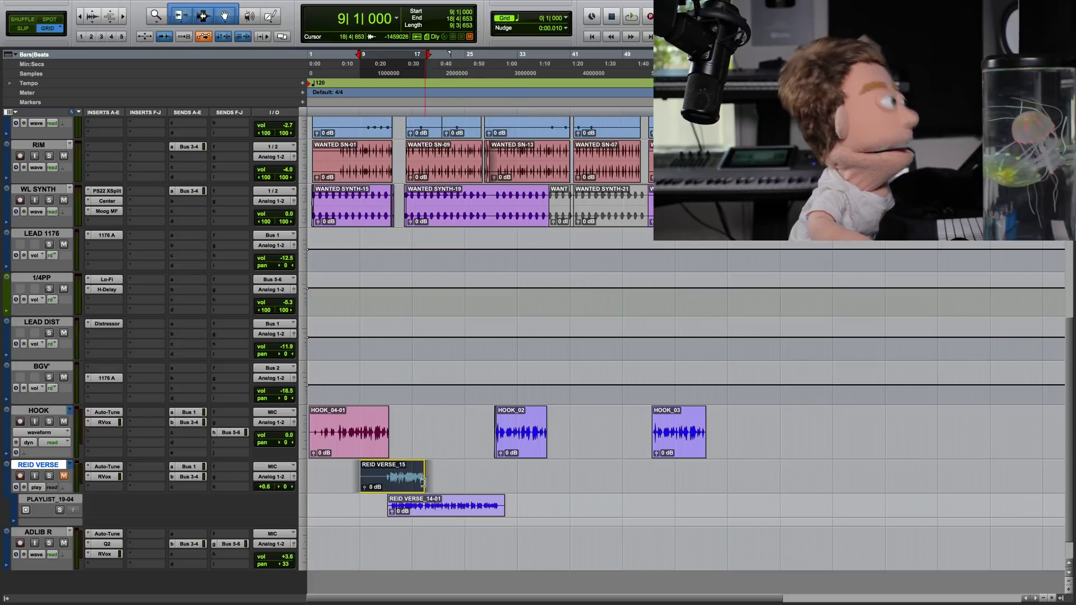
pyautogui.moveTo(421, 478); pyautogui.dragTo(424, 478)
# - Split REID VERSE_15 at 13|2, park the right piece on HOOK, and record again from bar 16
pyautogui.click(400, 487)
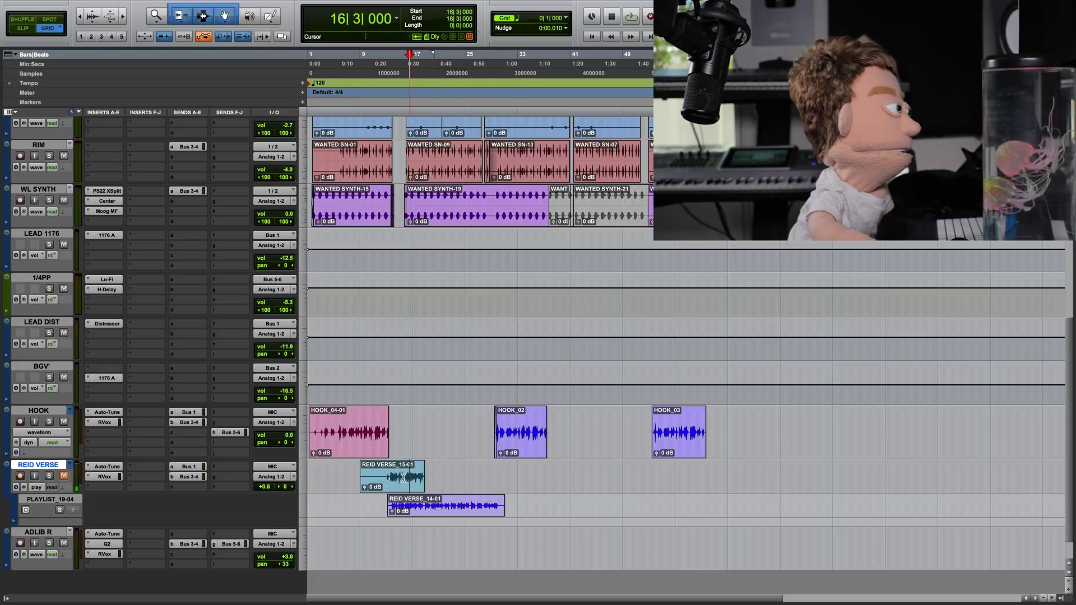
pyautogui.click(388, 476)
pyautogui.press('b')
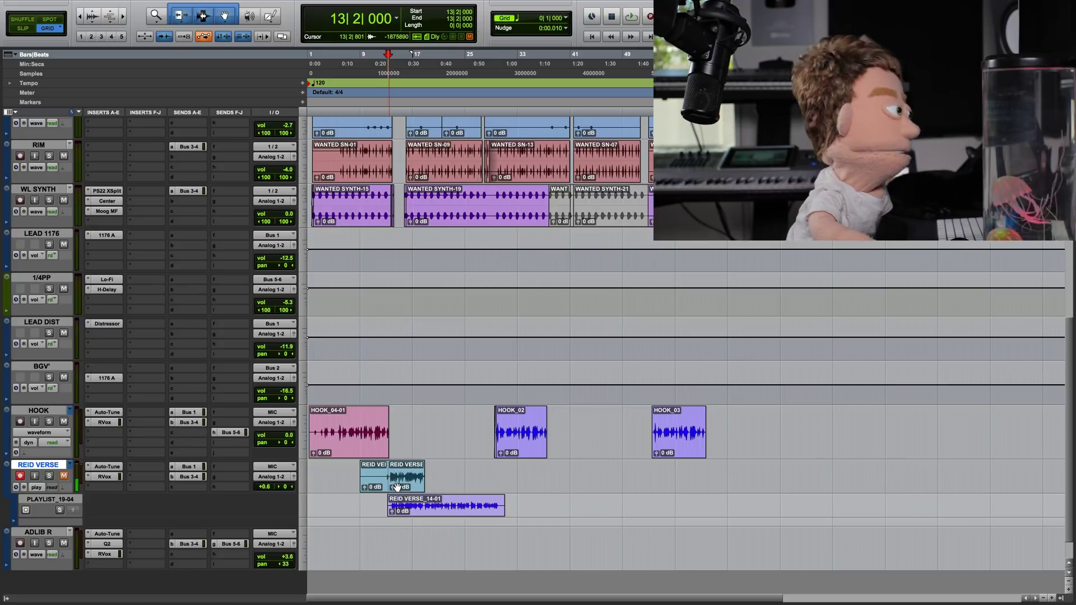
pyautogui.click(397, 486)
pyautogui.moveTo(397, 486); pyautogui.dragTo(397, 432)
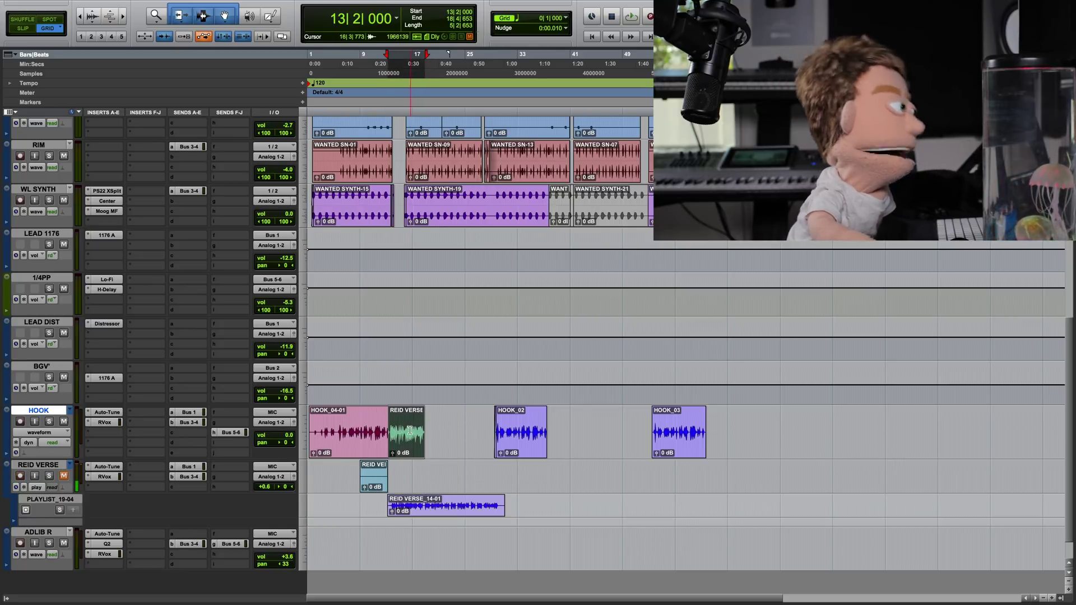
pyautogui.click(415, 476)
pyautogui.press('super+space')
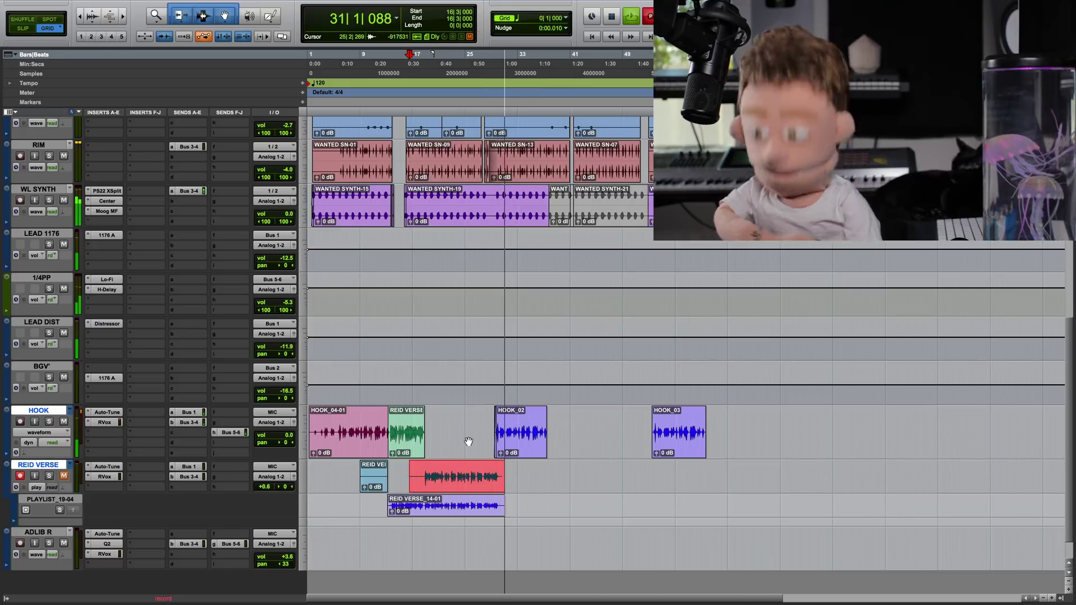
# - Stop recording, bring the HOOK piece back, and move it with REID VERSE_17-01 into a new lane
pyautogui.press('space')
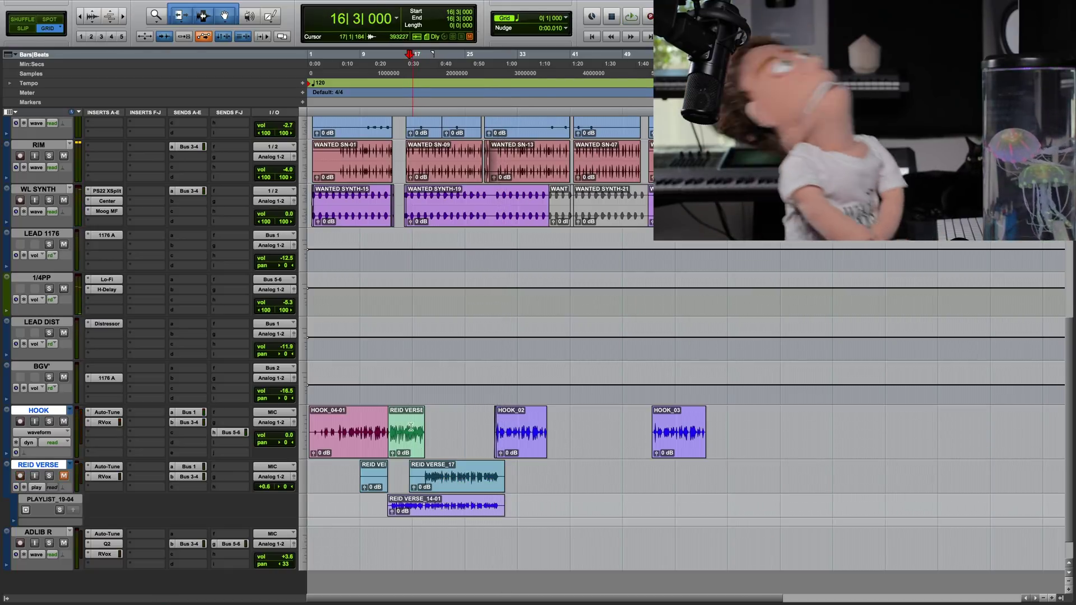
pyautogui.click(409, 447)
pyautogui.moveTo(404, 460); pyautogui.dragTo(433, 485)
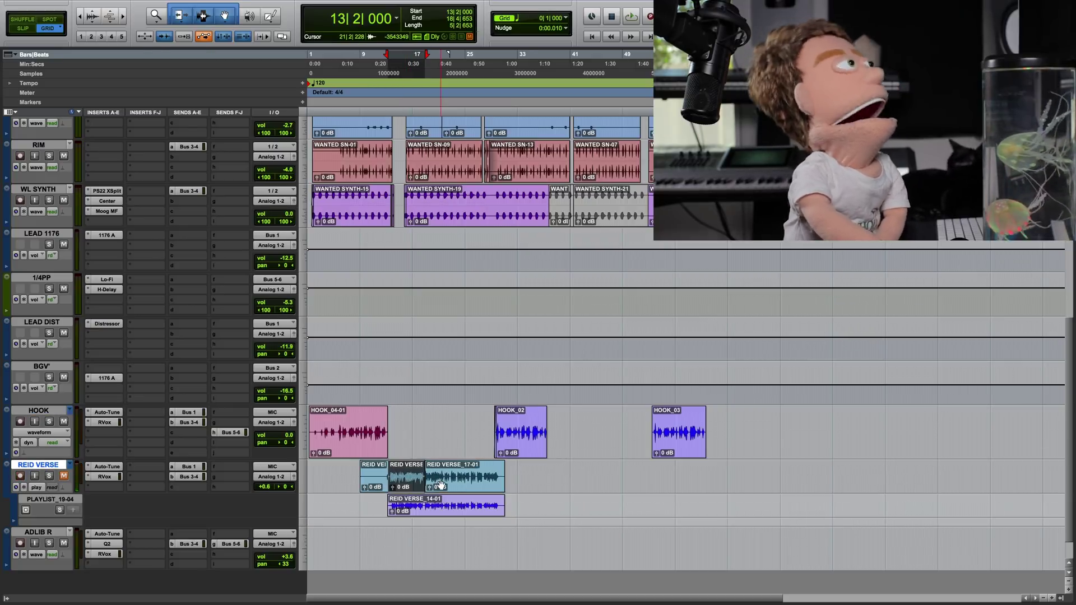
pyautogui.click(440, 485)
pyautogui.keyDown('shift'); pyautogui.click(413, 486); pyautogui.keyUp('shift')
pyautogui.moveTo(413, 486); pyautogui.dragTo(408, 525)
pyautogui.moveTo(368, 470); pyautogui.dragTo(372, 474)
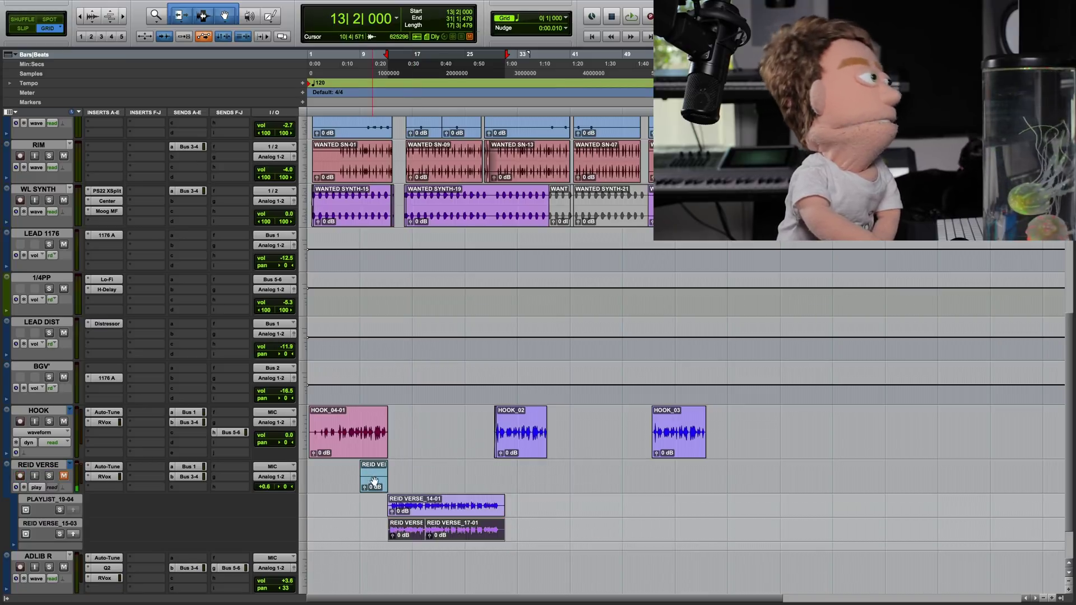
pyautogui.click(370, 473)
# - Arm REID VERSE and record a new take starting at bar 10 beat 2
pyautogui.click(368, 468)
pyautogui.hotkey('shift', 'r')
pyautogui.press('super+space')
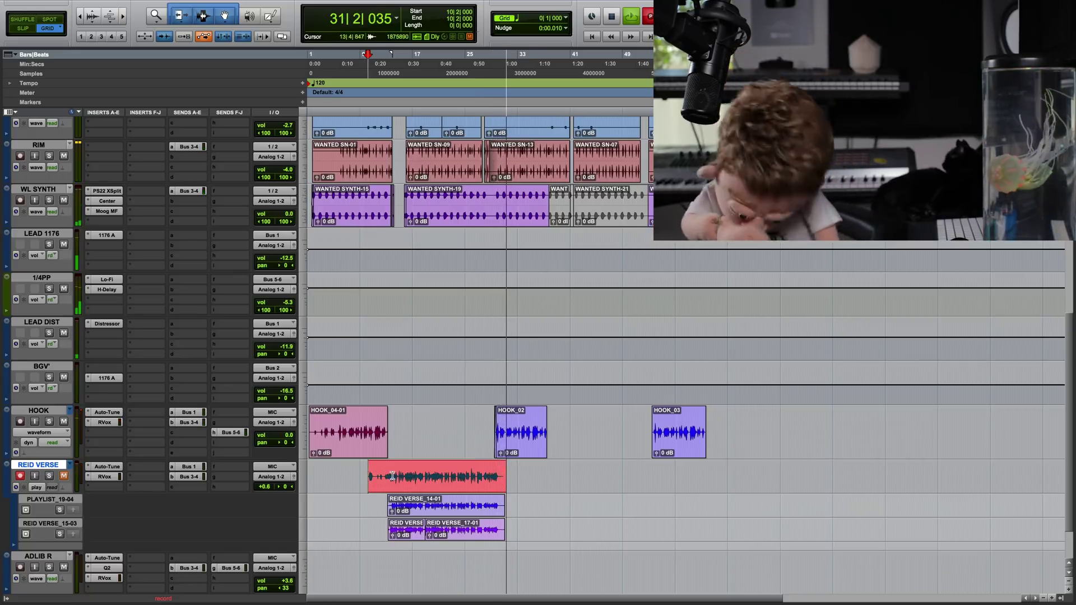
# - Stop recording REID VERSE_18, trim its start, and place it in the REID VERSE_18-01 lane
pyautogui.press('space')
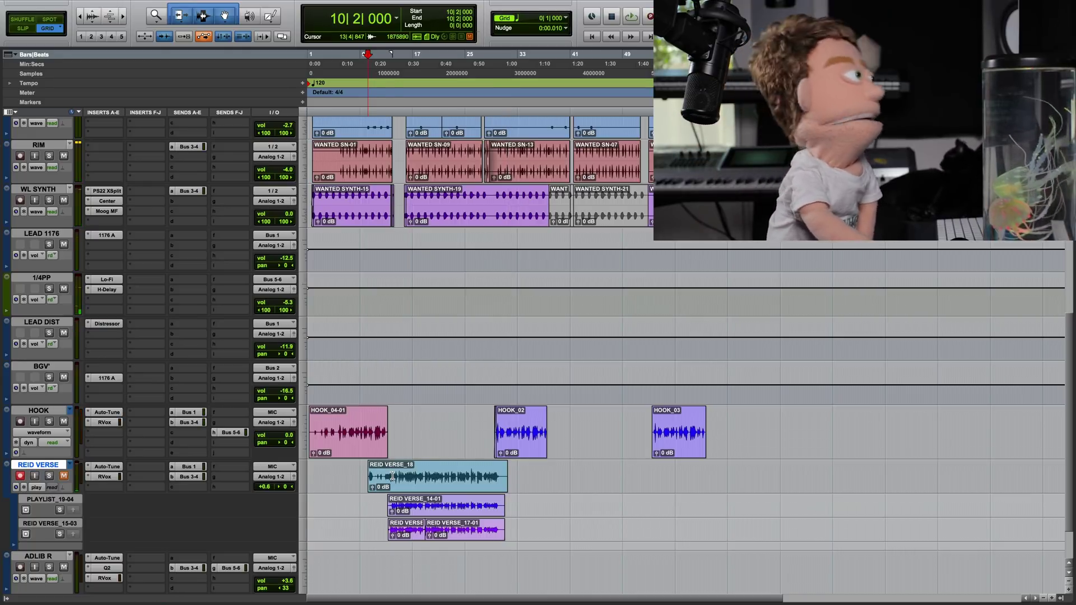
pyautogui.moveTo(372, 477)
pyautogui.mouseDown()
pyautogui.moveTo(432, 529)
pyautogui.moveTo(426, 554)
pyautogui.mouseUp()
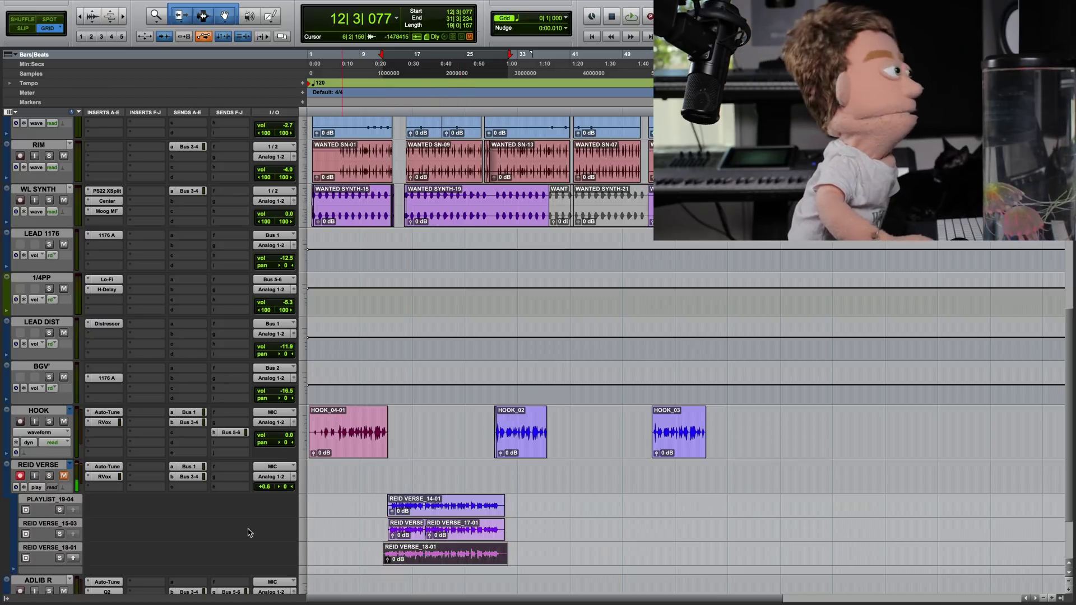
pyautogui.scroll(-5, 415, 510)
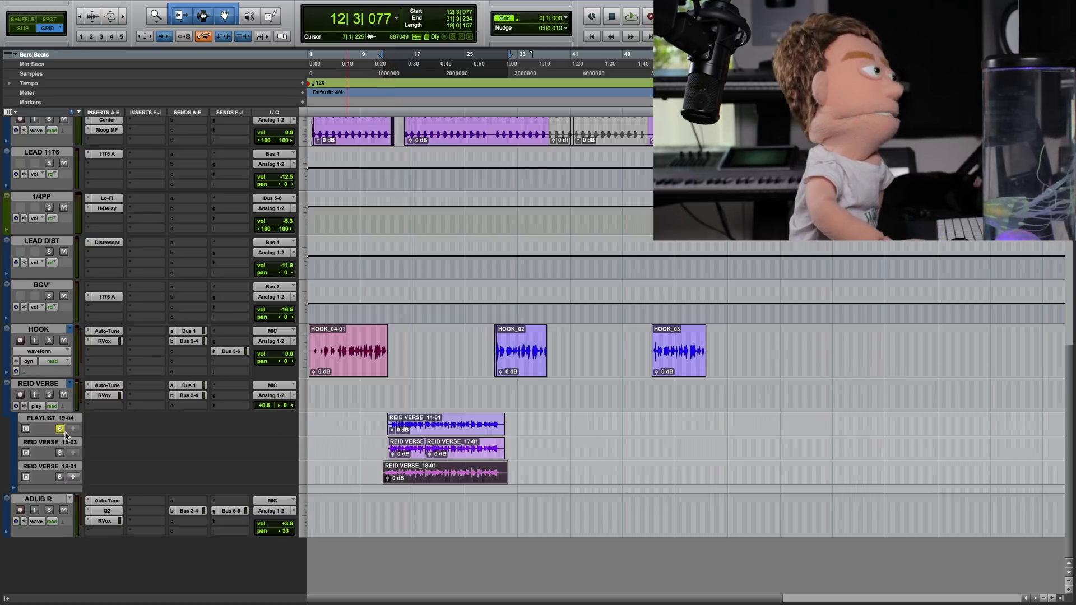
# - Zoom in at bar 13 and audition the 15-03 and 18-01 take lanes soloed
pyautogui.click(391, 389)
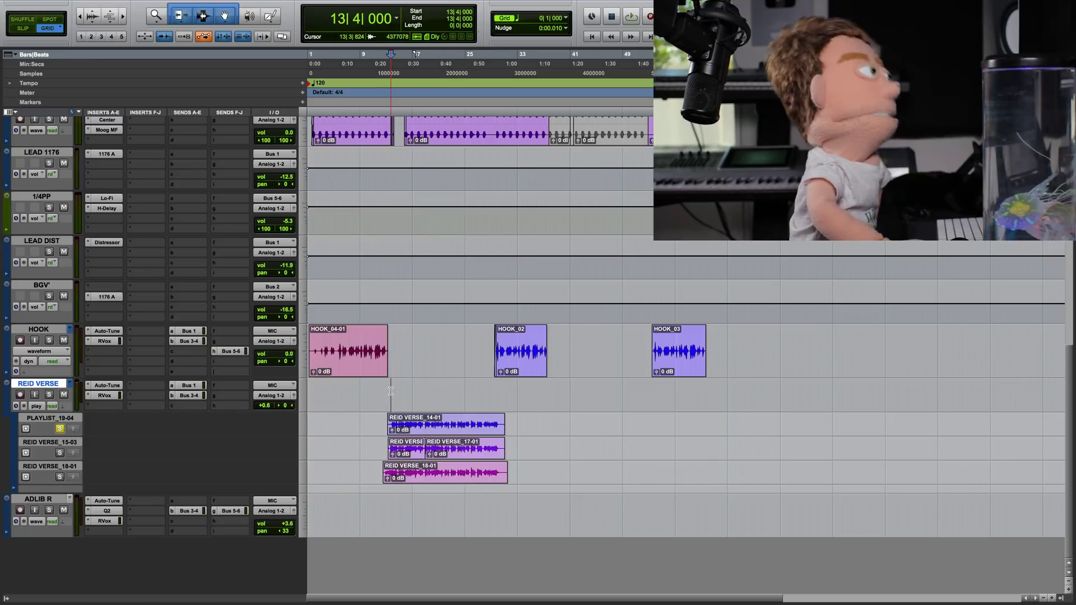
pyautogui.press('super+bracketright')
pyautogui.press('super+bracketright')
pyautogui.press('super+bracketright')
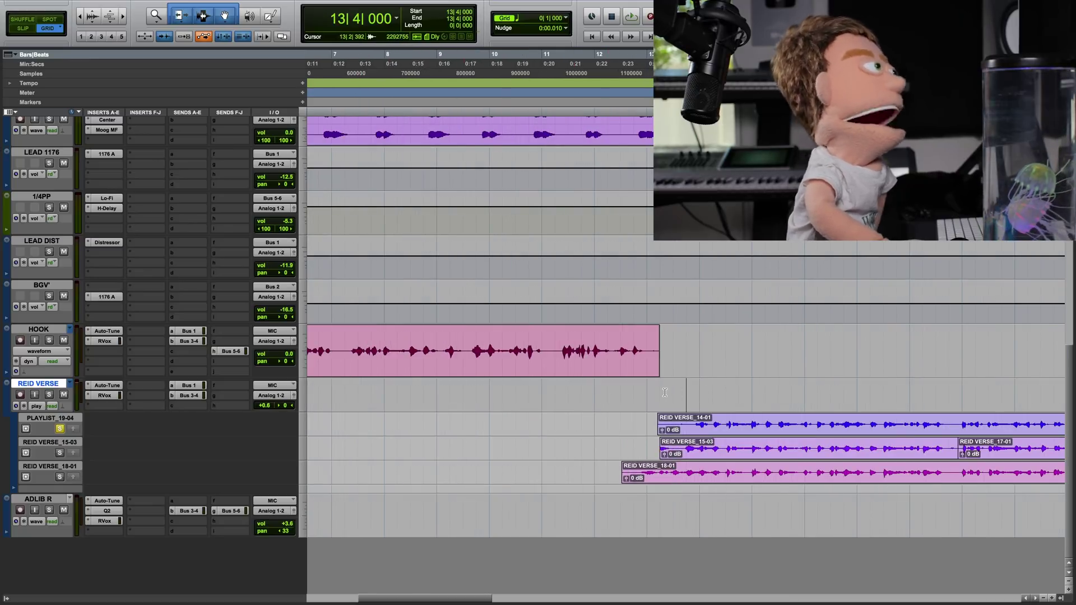
pyautogui.hscroll(6, 683, 388)
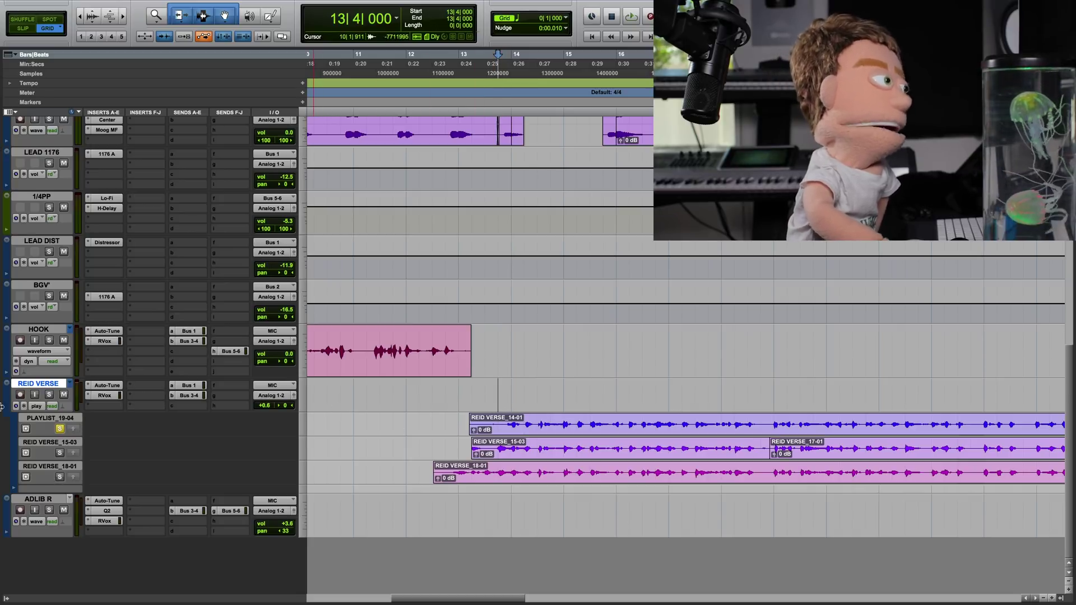
pyautogui.press('space')
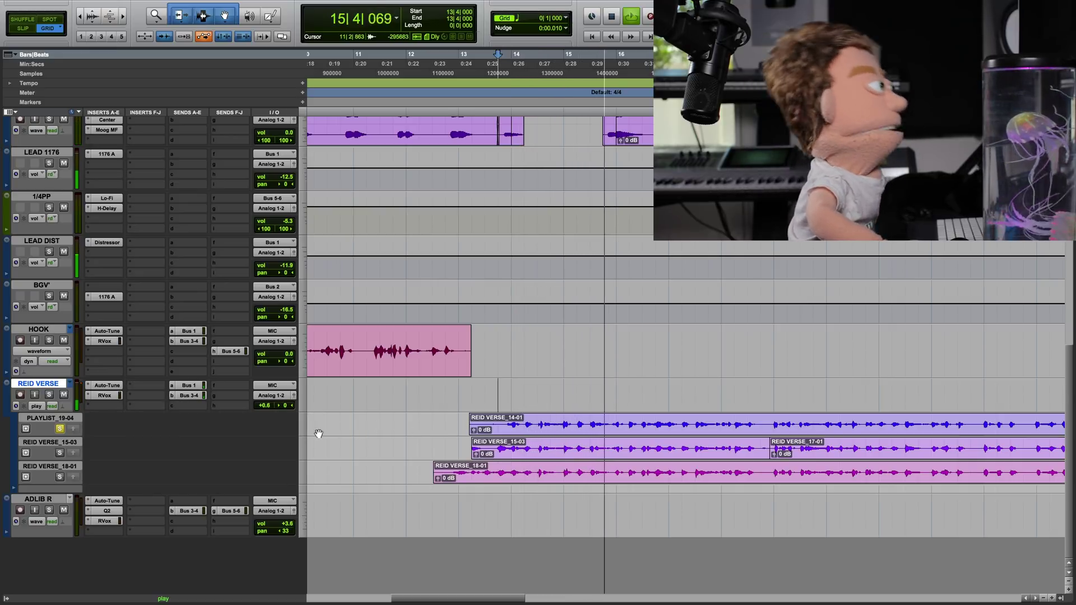
pyautogui.click(60, 453)
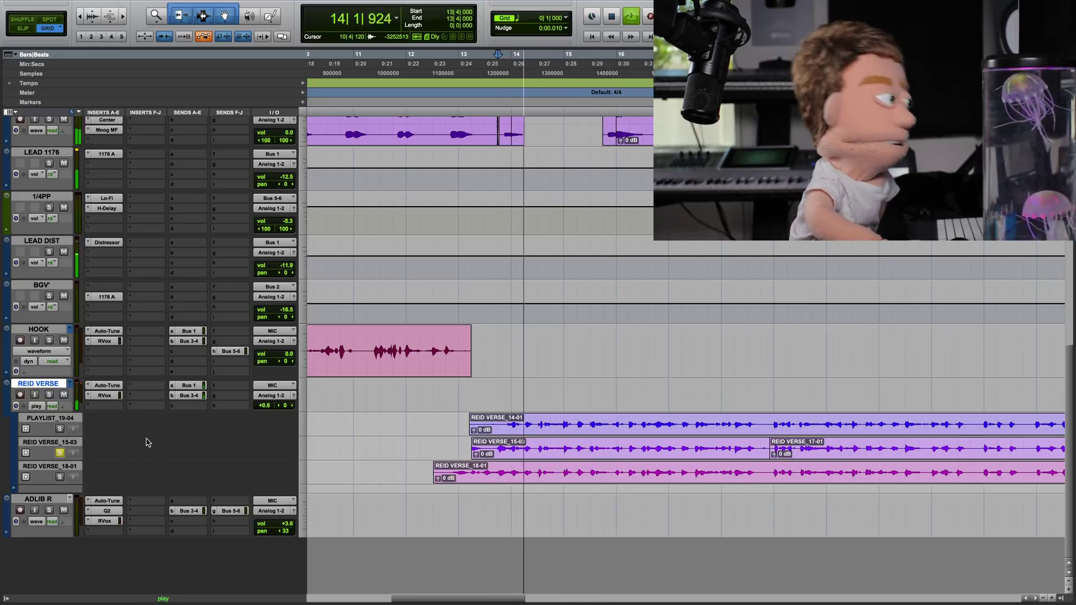
pyautogui.click(59, 477)
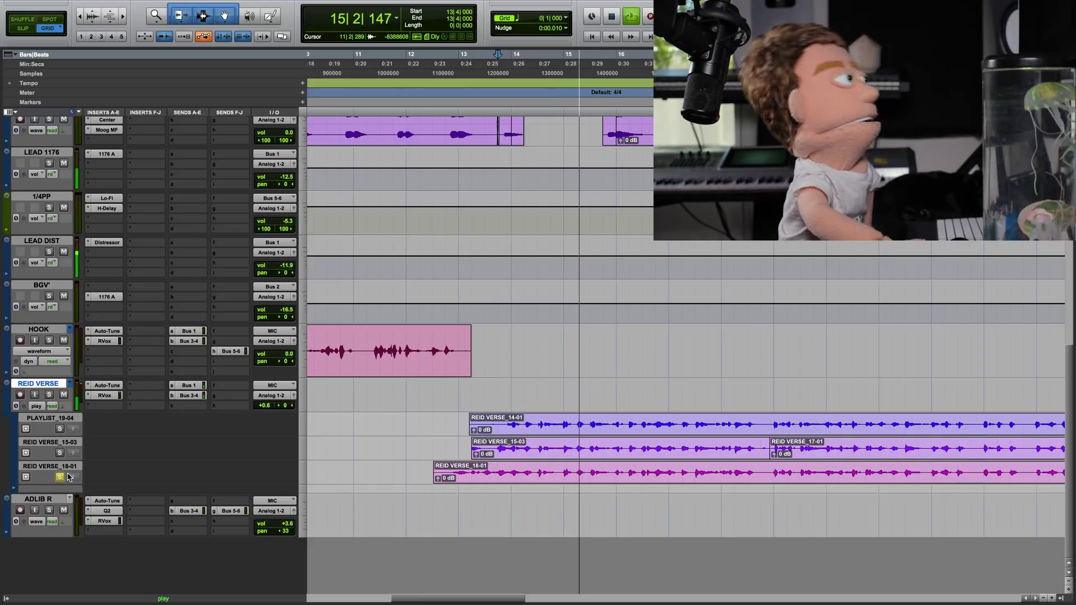
pyautogui.press('space')
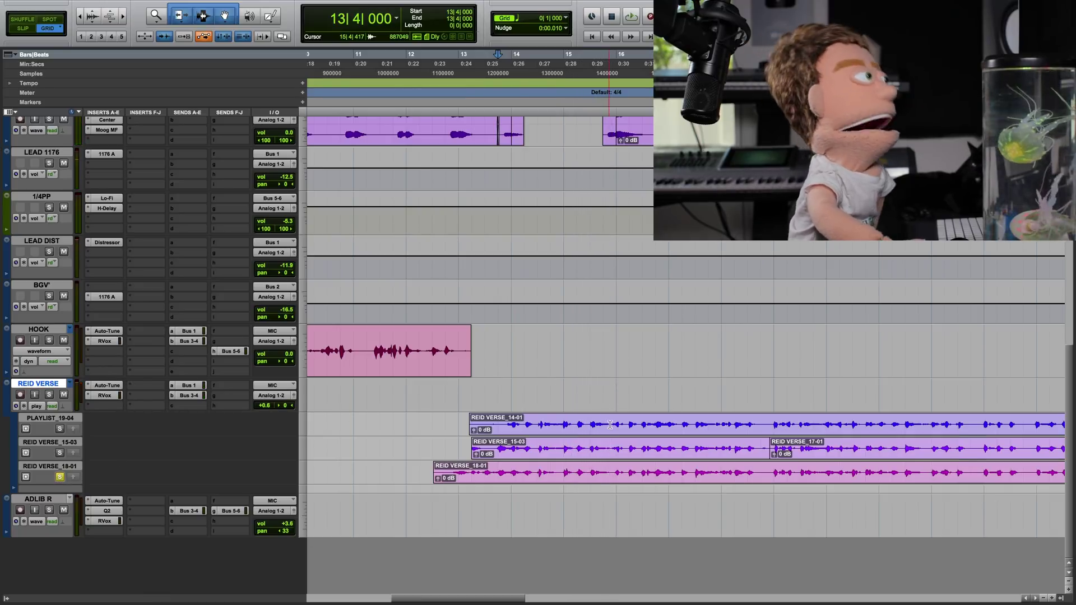
# - Copy REID VERSE_14-02 to the main playlist, then audition the 15-03 and 18-01 lanes against it
pyautogui.click(553, 434)
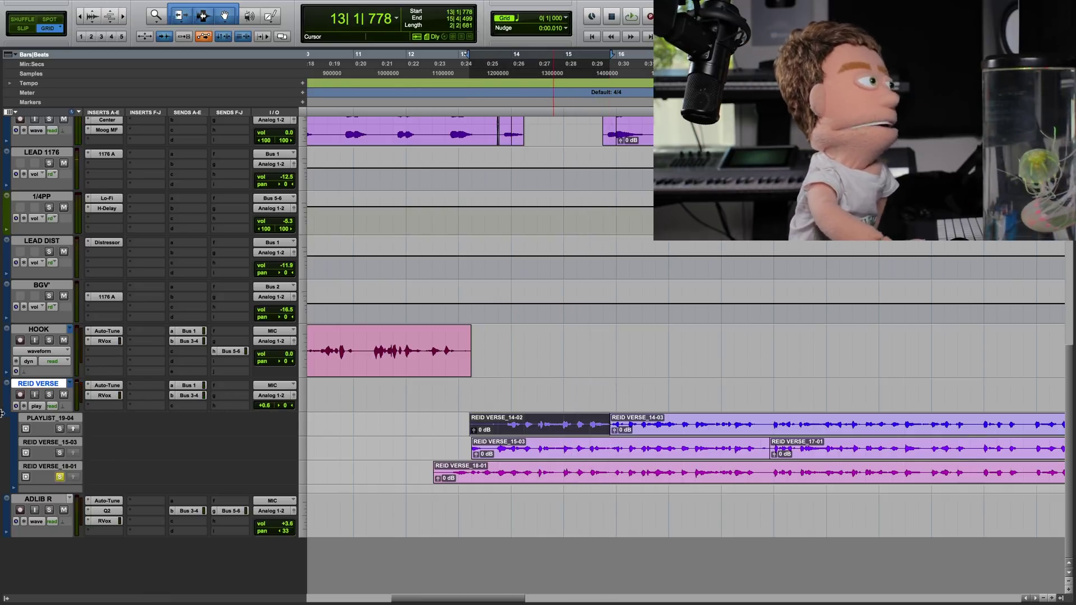
pyautogui.click(72, 429)
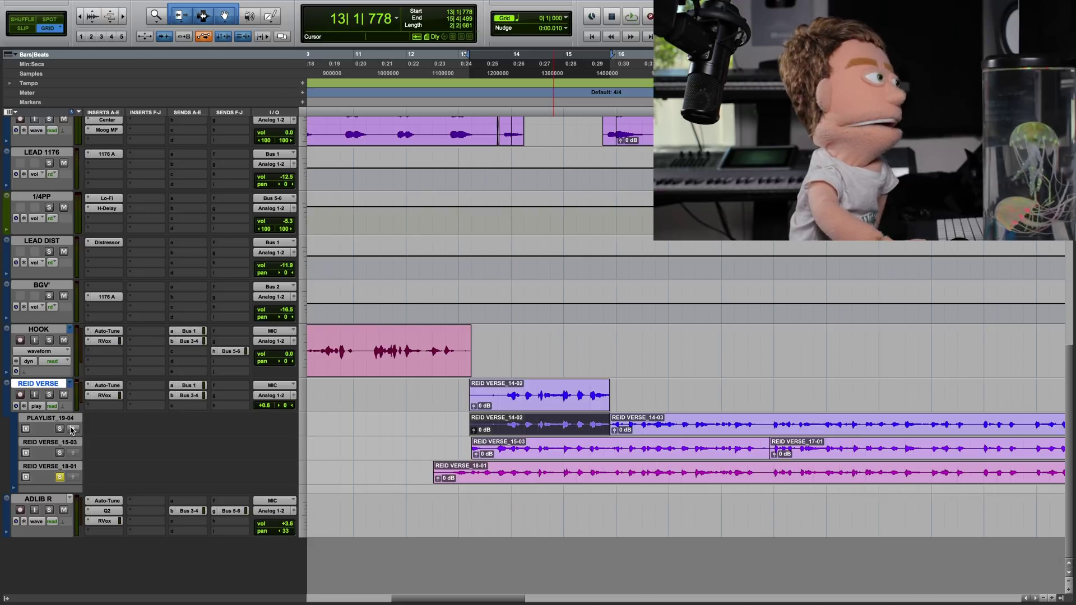
pyautogui.click(636, 433)
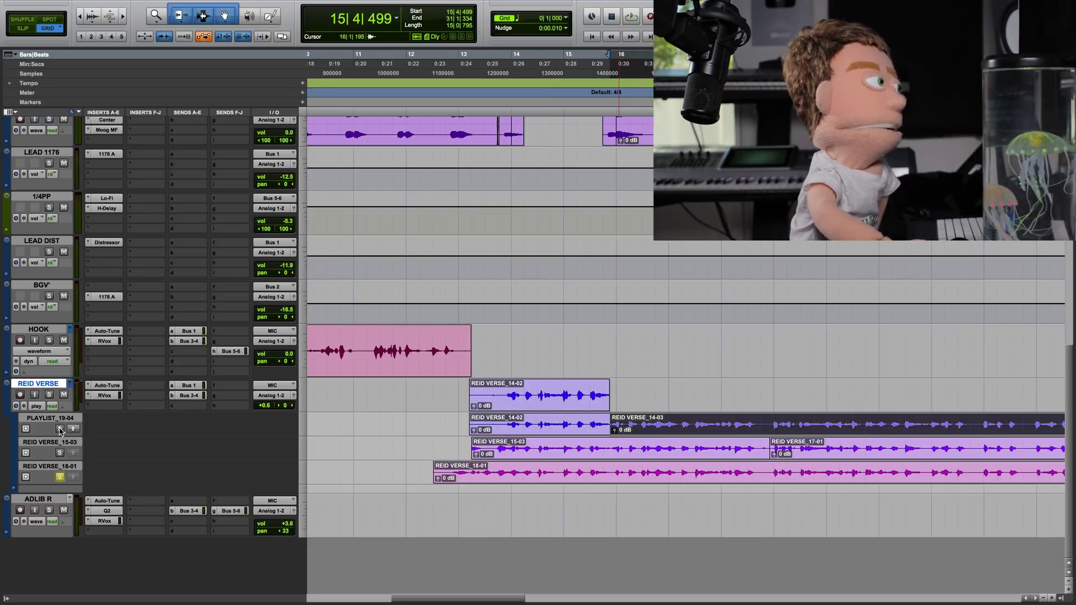
pyautogui.press('space')
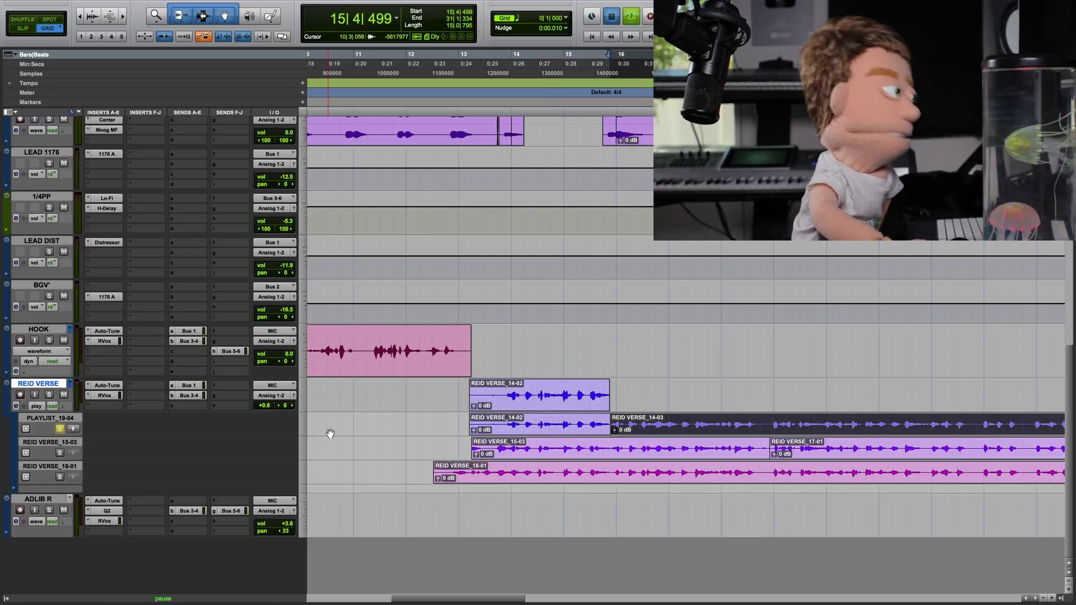
pyautogui.click(59, 453)
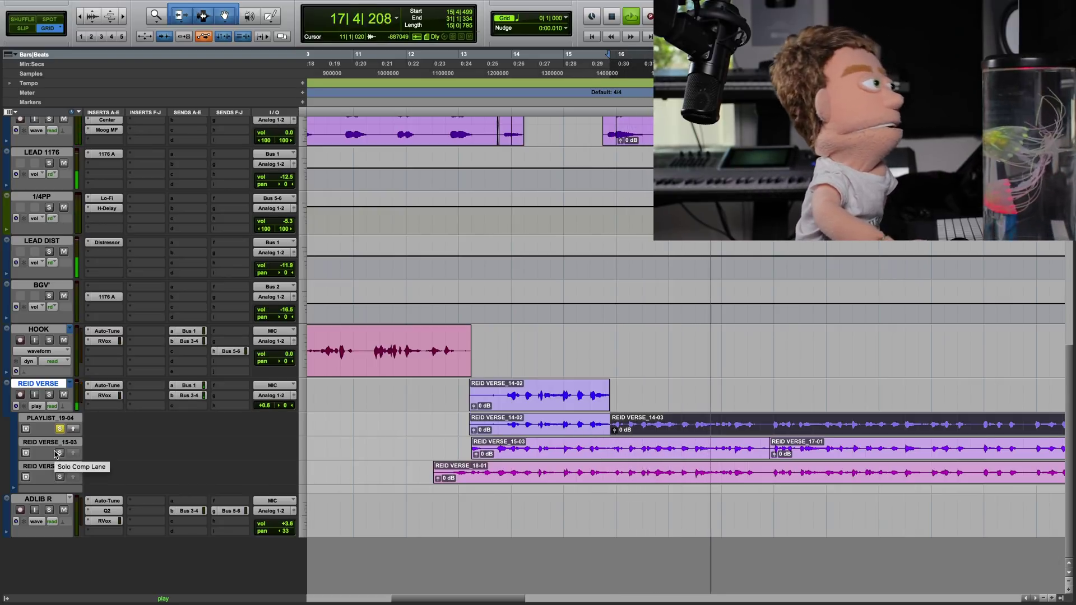
pyautogui.press('space')
pyautogui.press('space')
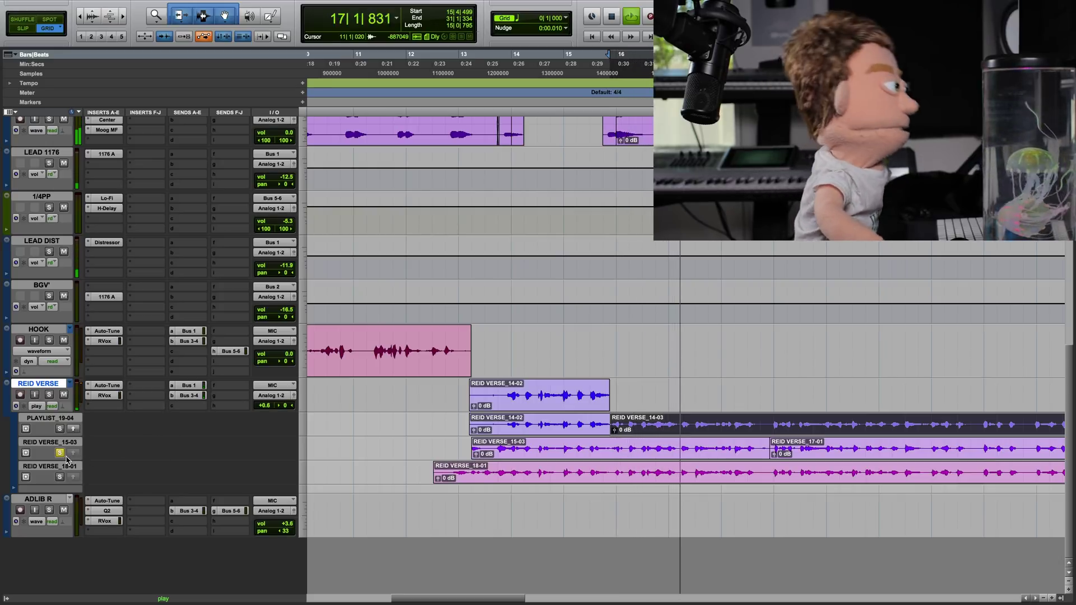
pyautogui.click(60, 477)
pyautogui.press('space')
pyautogui.press('space')
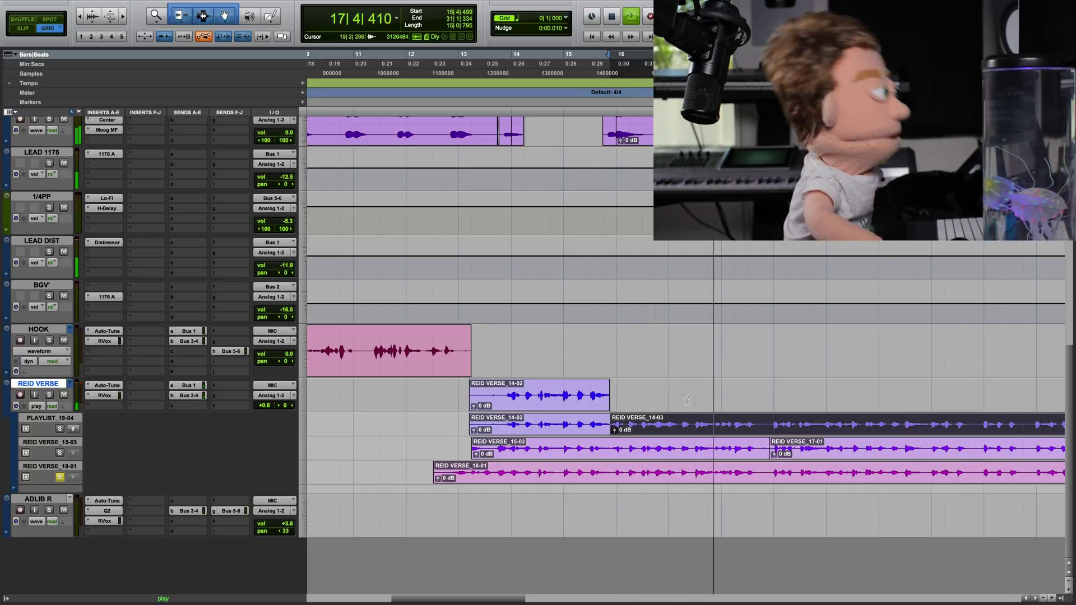
# - Copy bars 16–19 of take 15-03 to the main playlist as REID VERSE_15-05 after REID VERSE_14-04
pyautogui.press('space')
pyautogui.moveTo(616, 446); pyautogui.dragTo(767, 443)
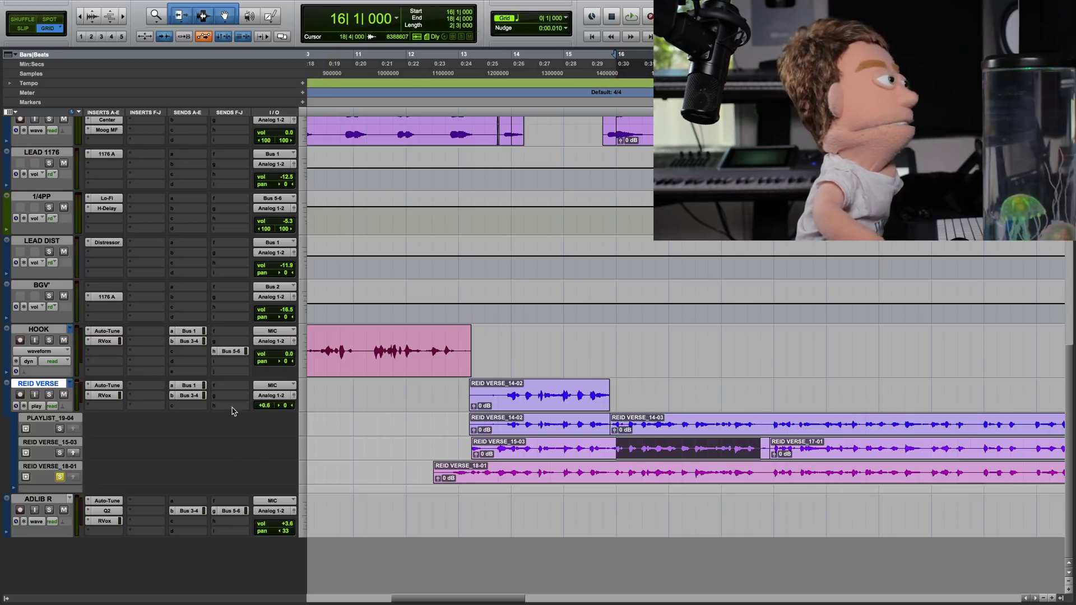
pyautogui.hotkey('ctrl', 'alt', 'v')
pyautogui.click(617, 404)
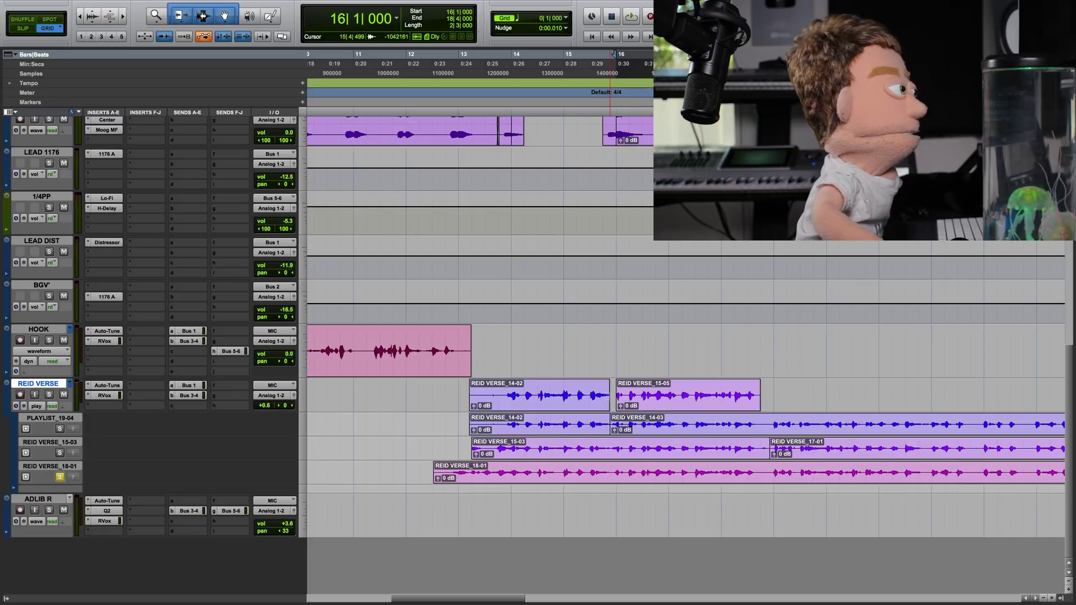
pyautogui.click(607, 398)
pyautogui.click(618, 400)
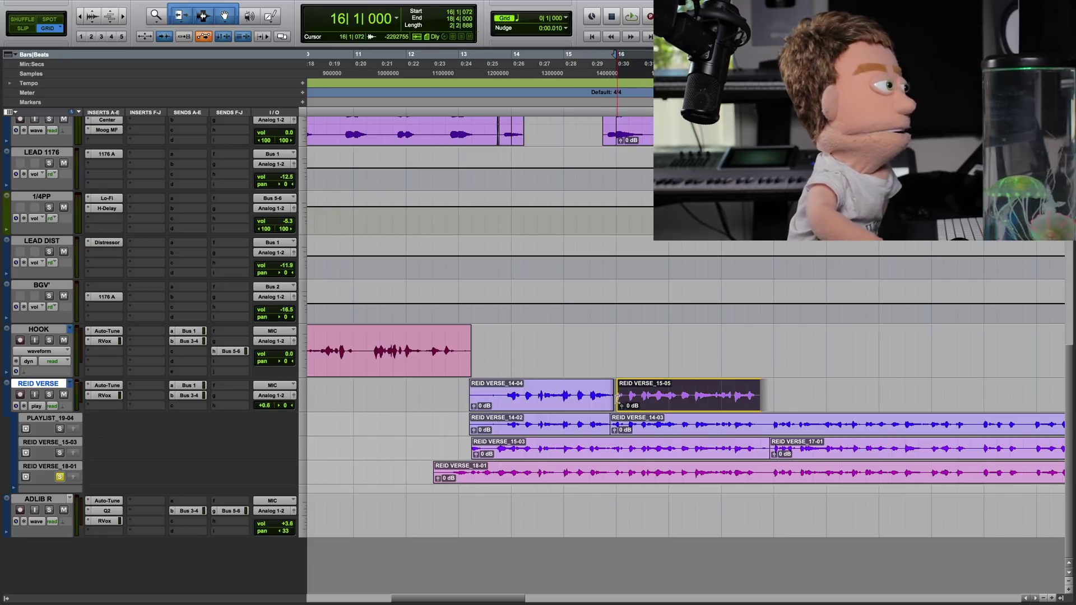
pyautogui.press('space')
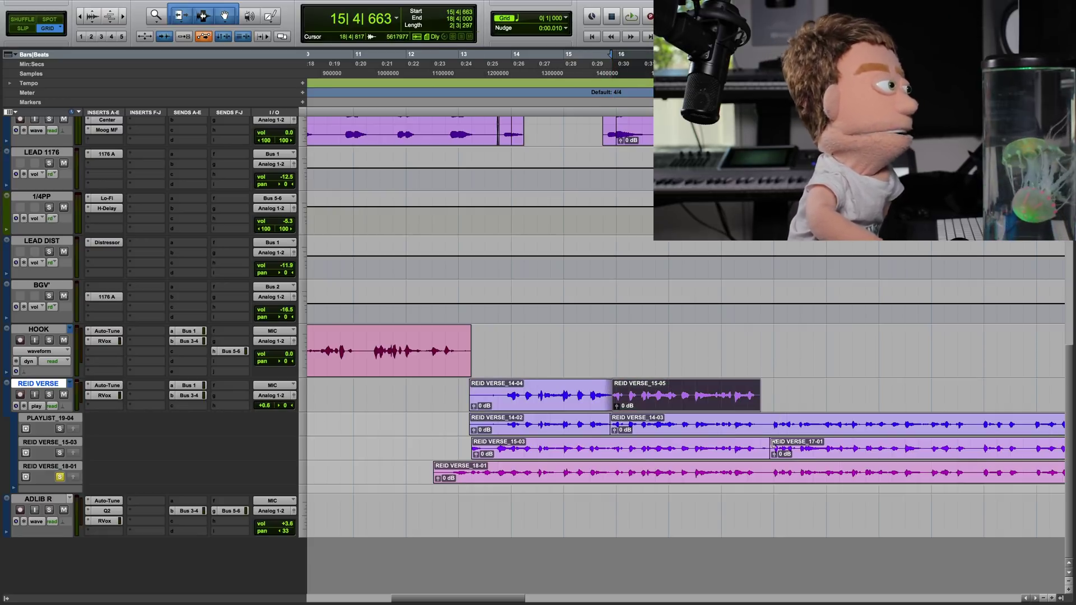
pyautogui.click(768, 422)
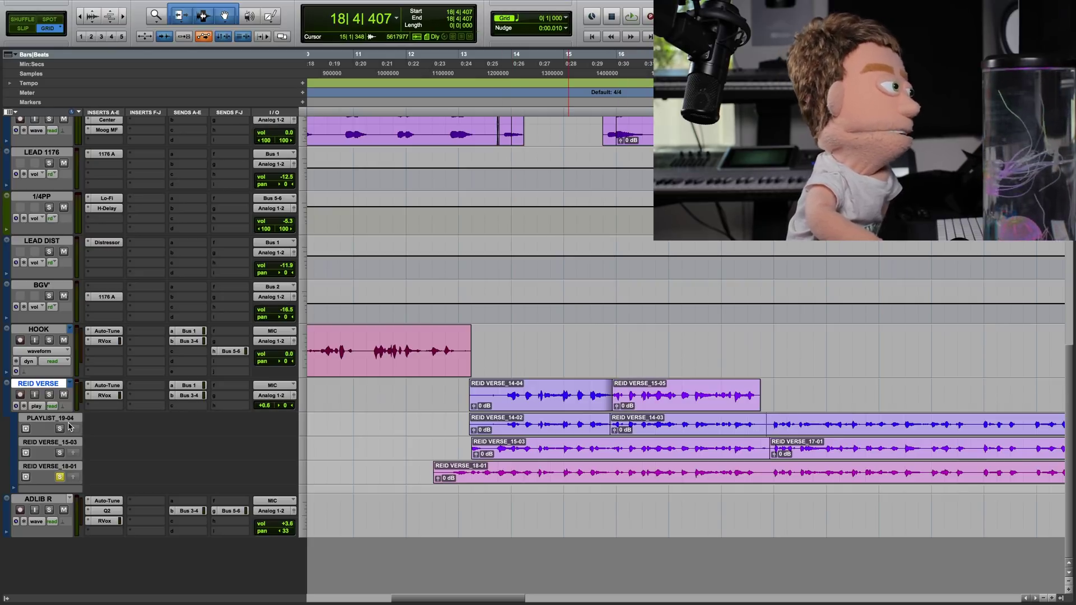
pyautogui.hscroll(10, 564, 305)
# - Audition the next phrase with the 15-03 and 18-01 lanes soloed in turn
pyautogui.press('space')
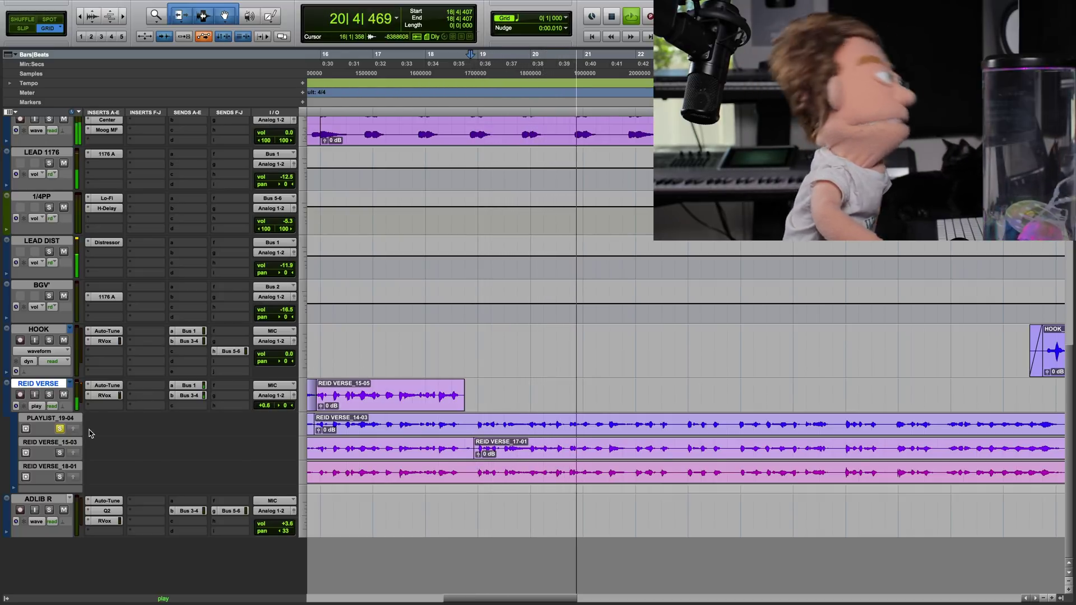
pyautogui.click(59, 452)
pyautogui.press('space')
pyautogui.press('space')
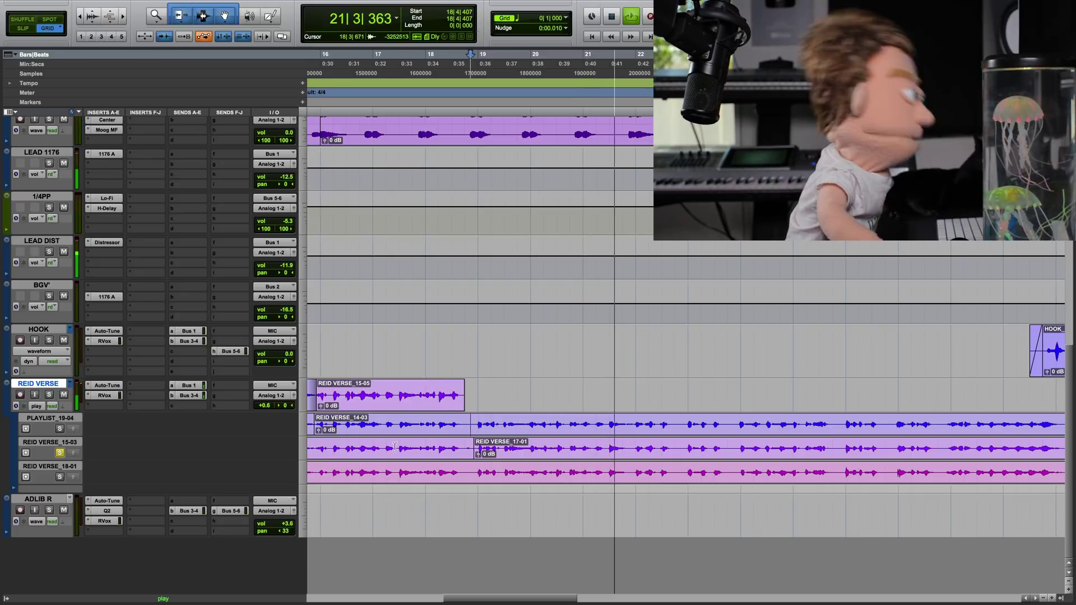
pyautogui.press('space')
pyautogui.hotkey('shift', 's')
pyautogui.press('space')
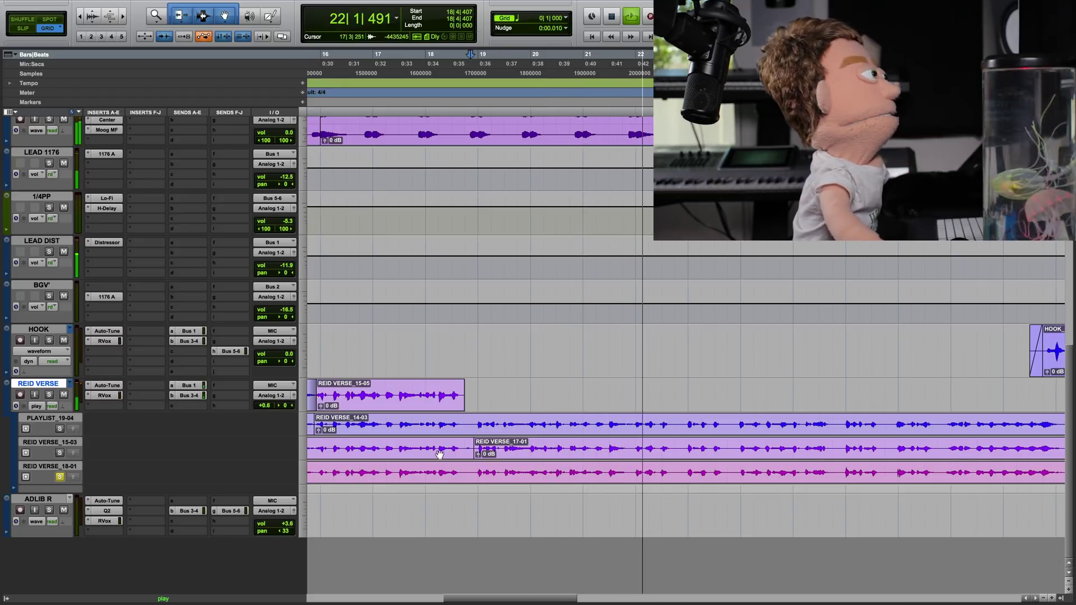
pyautogui.press('space')
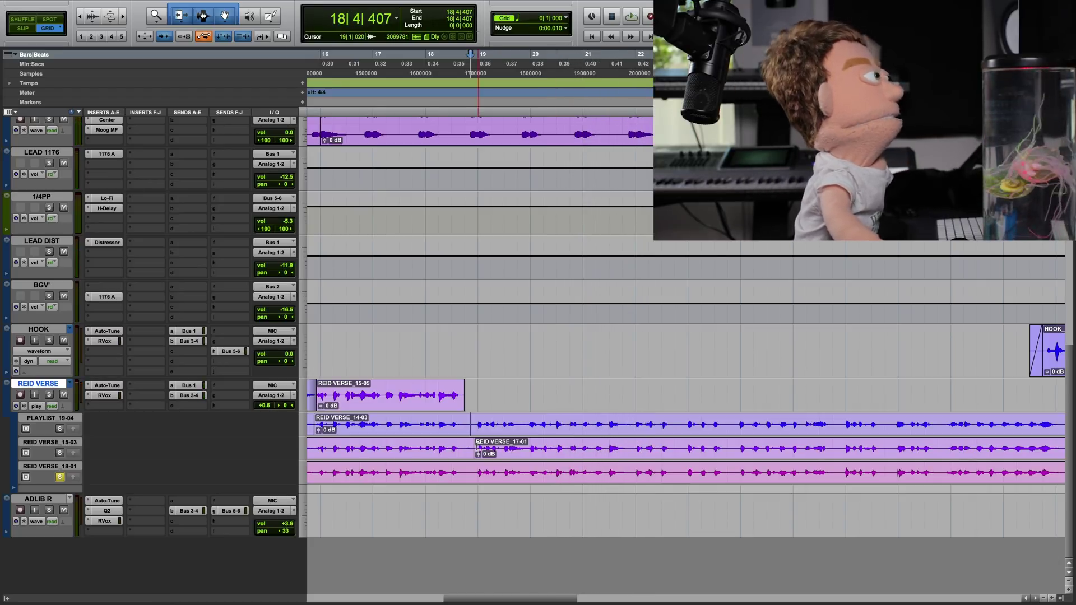
# - Compare 15-03 and 18-01 again and select 15-03's 18|4–20|3 passage, REID VERSE_17-02
pyautogui.click(59, 453)
pyautogui.press('space')
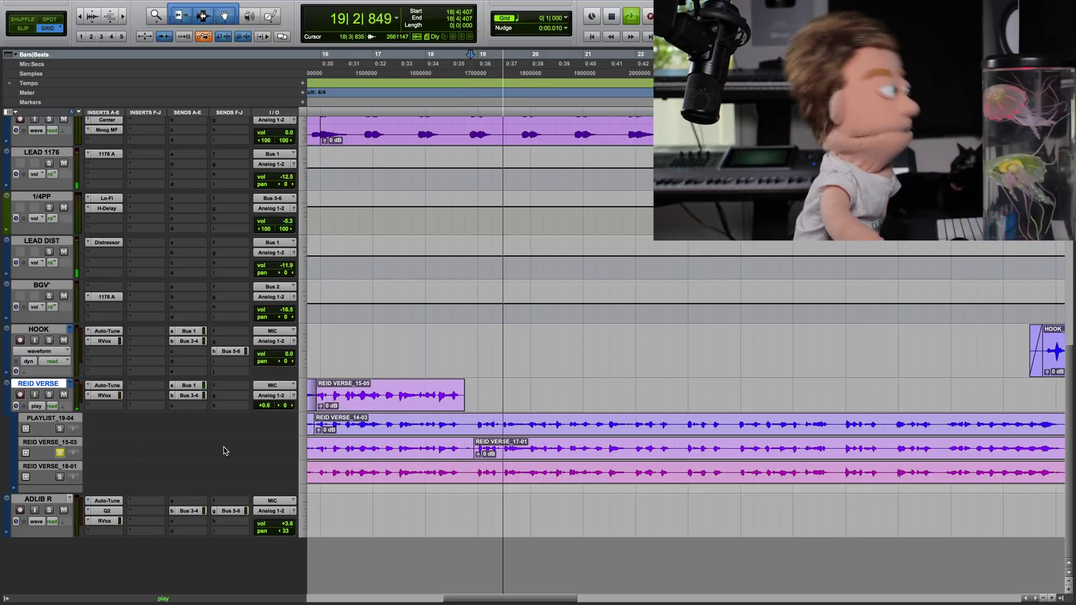
pyautogui.click(59, 476)
pyautogui.press('space')
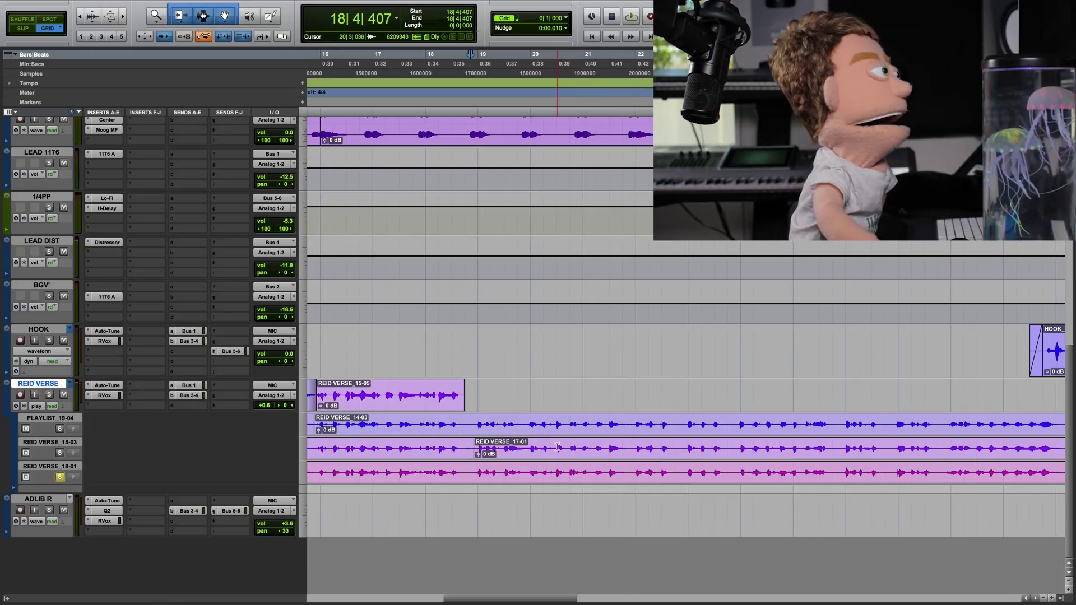
pyautogui.click(526, 458)
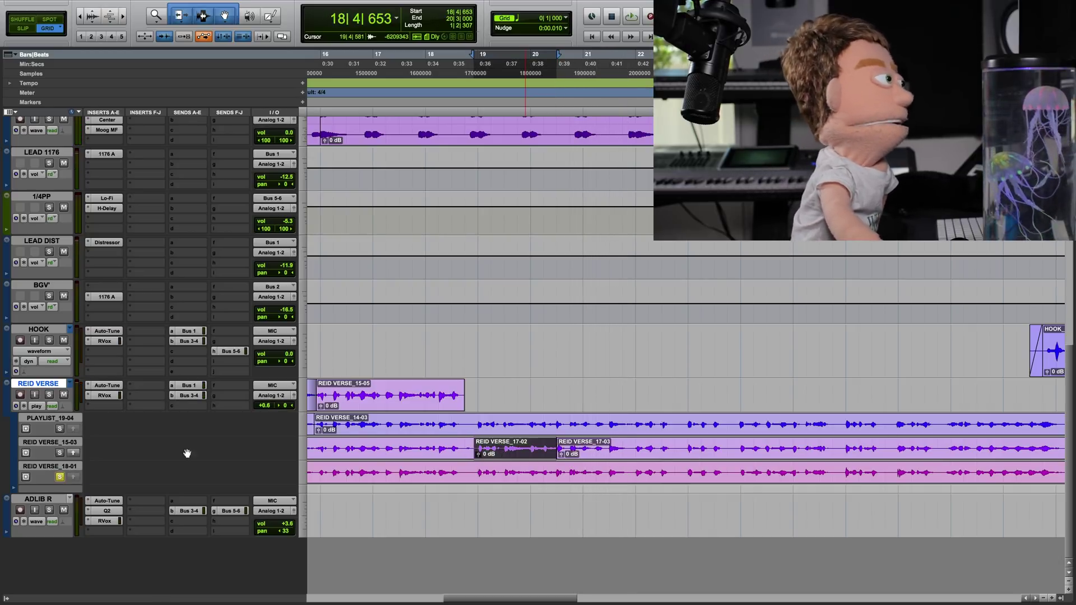
# - Copy REID VERSE_17-02 and take 18-01's 18-04 passage up to the main playlist
pyautogui.click(76, 453)
pyautogui.click(555, 466)
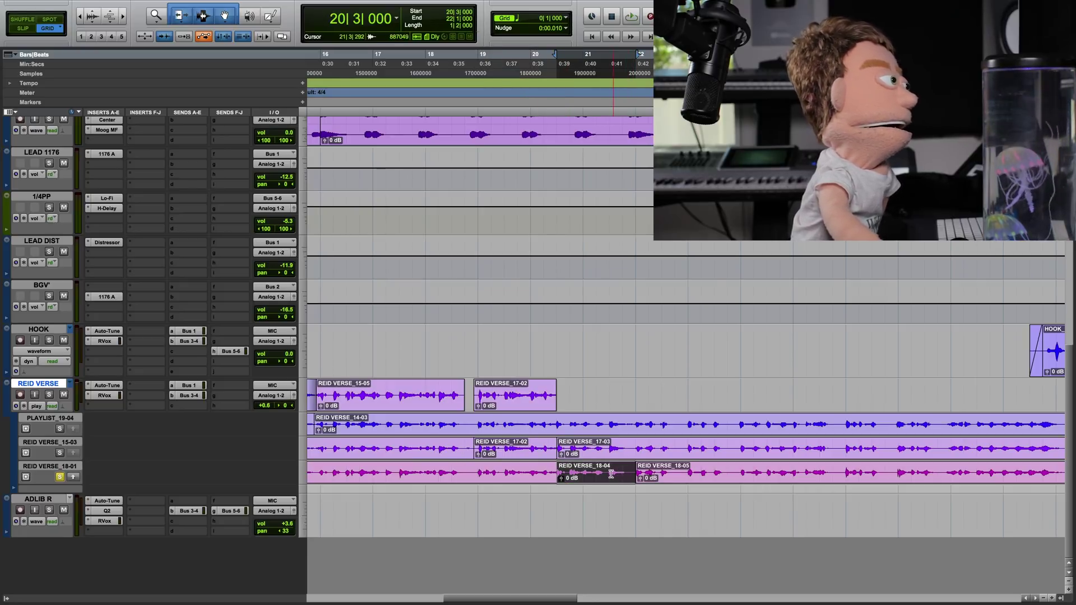
pyautogui.click(74, 476)
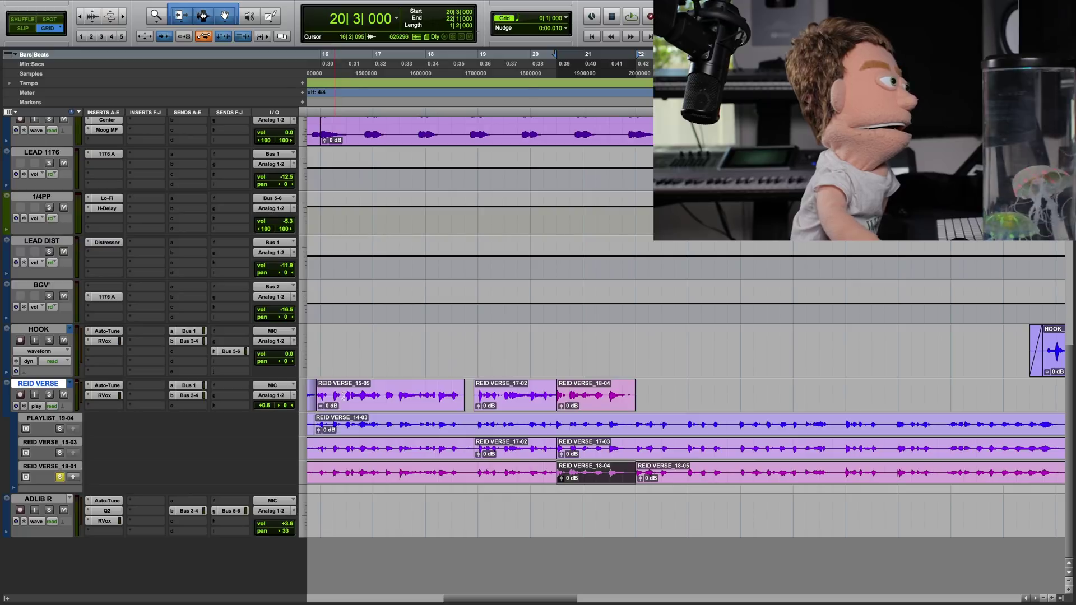
pyautogui.click(637, 391)
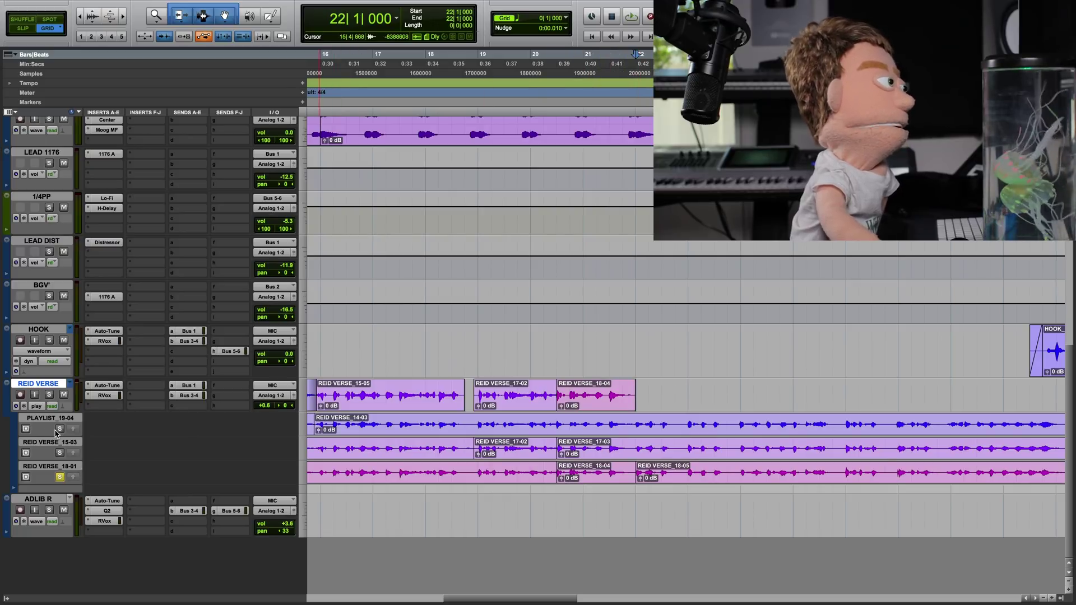
# - Audition the lanes, then copy PLAYLIST_19-04's 21|3–23|4 span to the main playlist as REID VERSE_14-06
pyautogui.press('space')
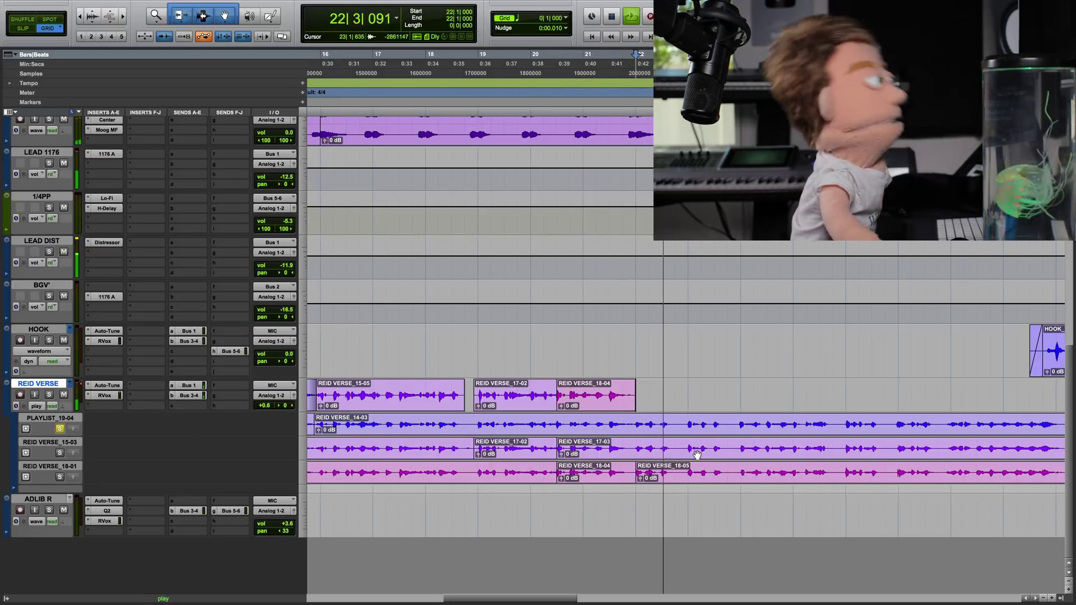
pyautogui.click(631, 446)
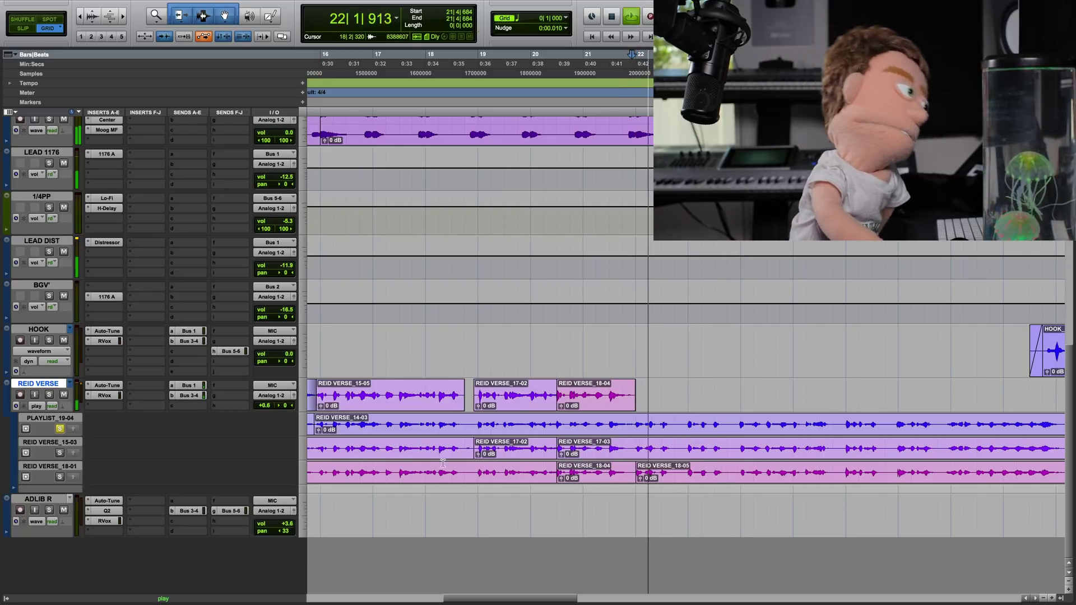
pyautogui.click(59, 452)
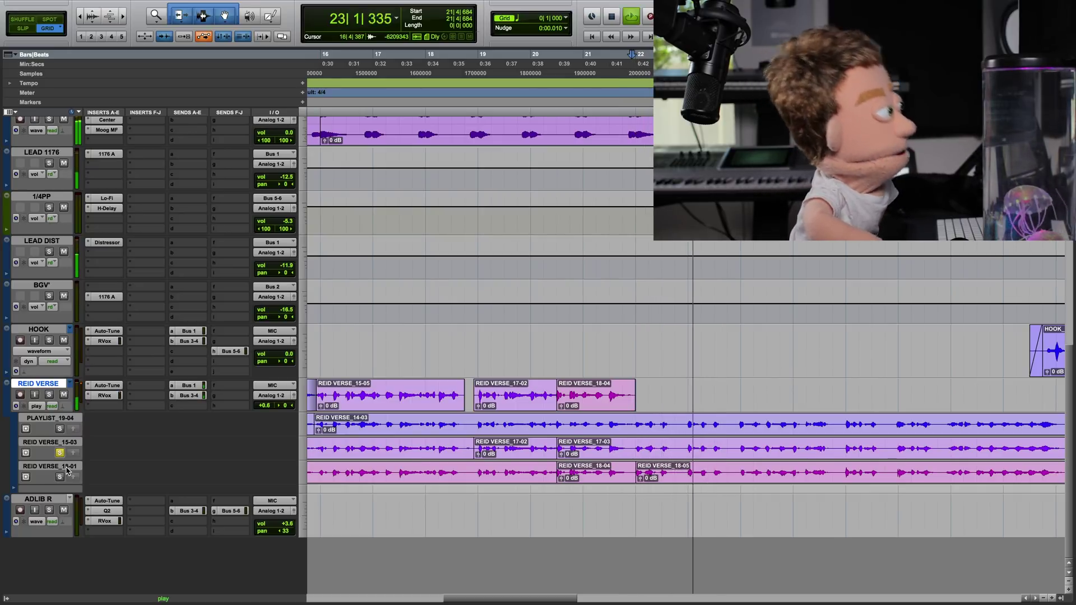
pyautogui.click(60, 428)
pyautogui.press('space')
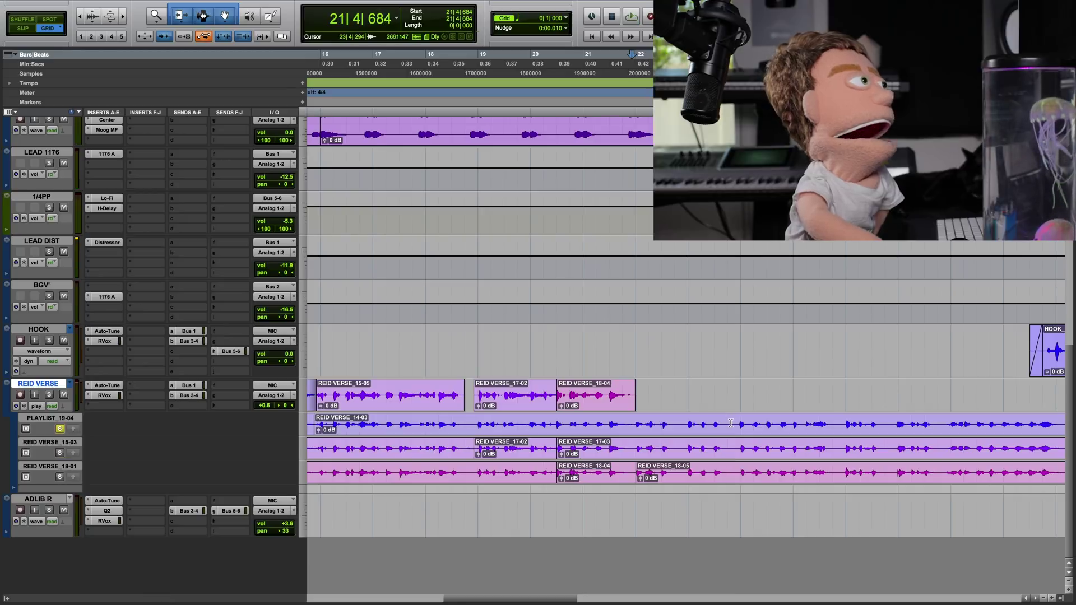
pyautogui.keyDown('shift'); pyautogui.click(619, 425); pyautogui.keyUp('shift')
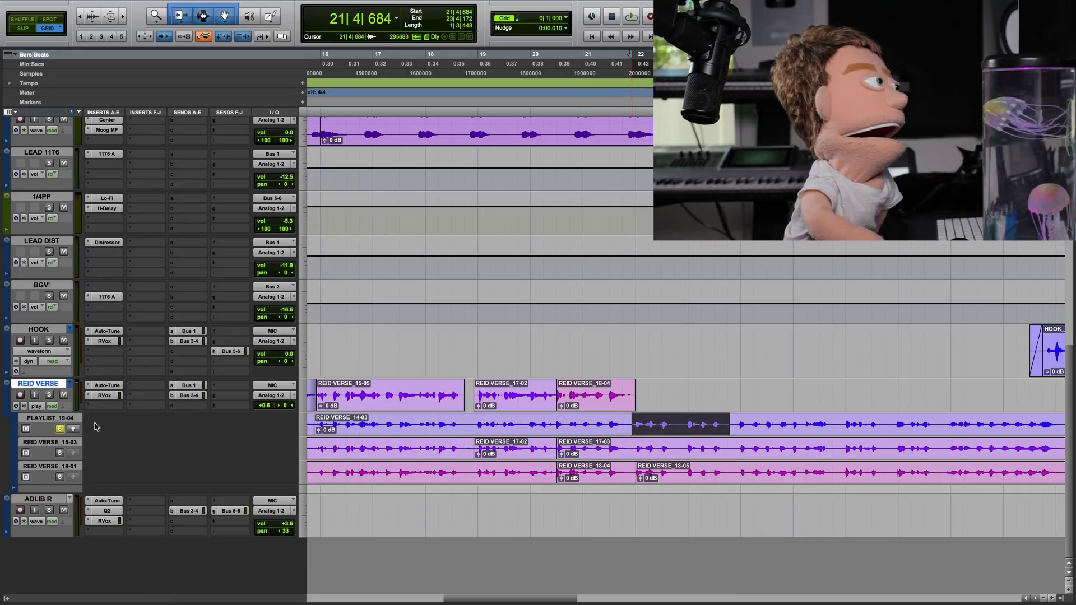
pyautogui.click(77, 429)
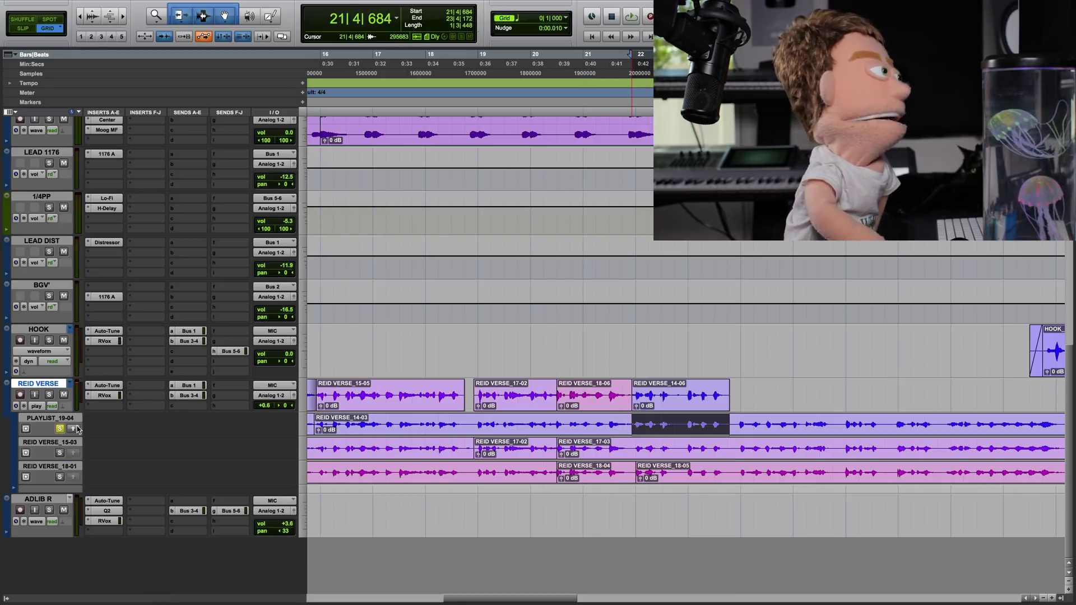
pyautogui.click(733, 422)
pyautogui.press('space')
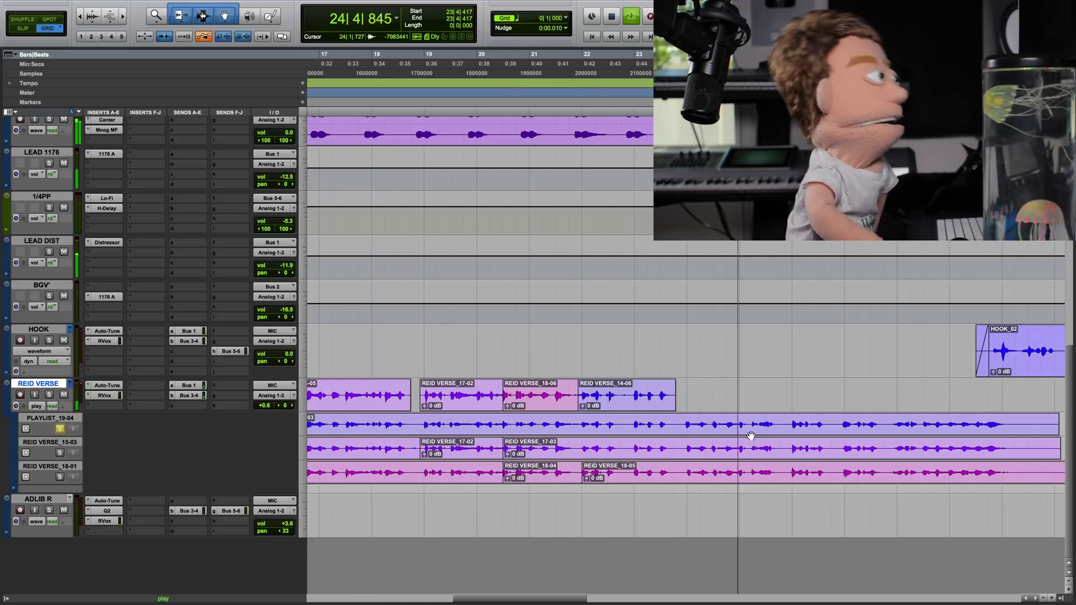
# - Audition 15-03 and 18-01, then copy 15-03's 23|4–25|1 range (REID VERSE_17-05) and a short 18-01 piece to the main playlist
pyautogui.click(60, 453)
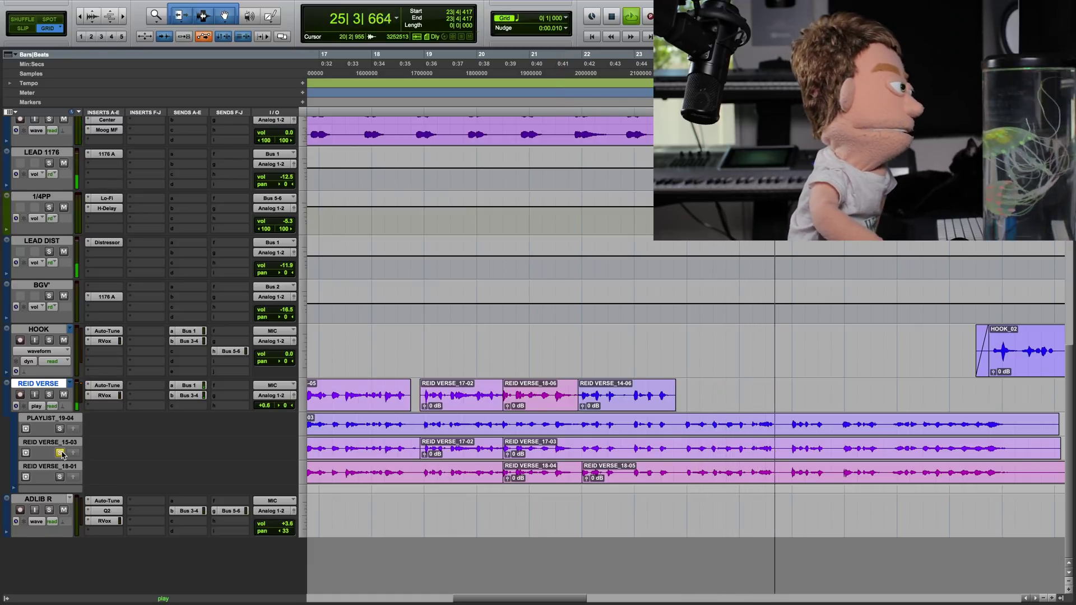
pyautogui.click(60, 477)
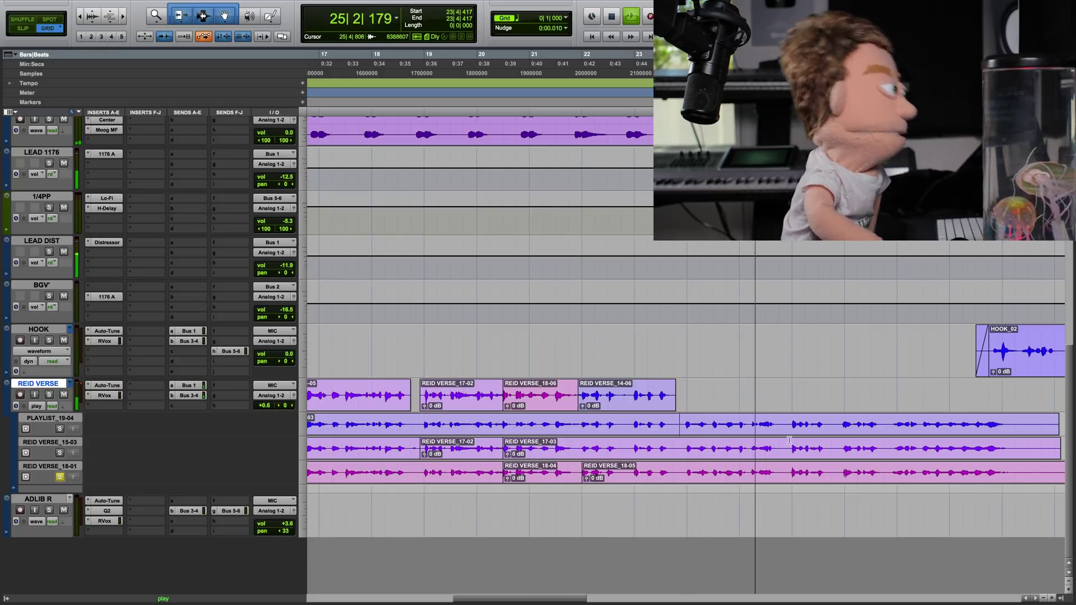
pyautogui.press('space')
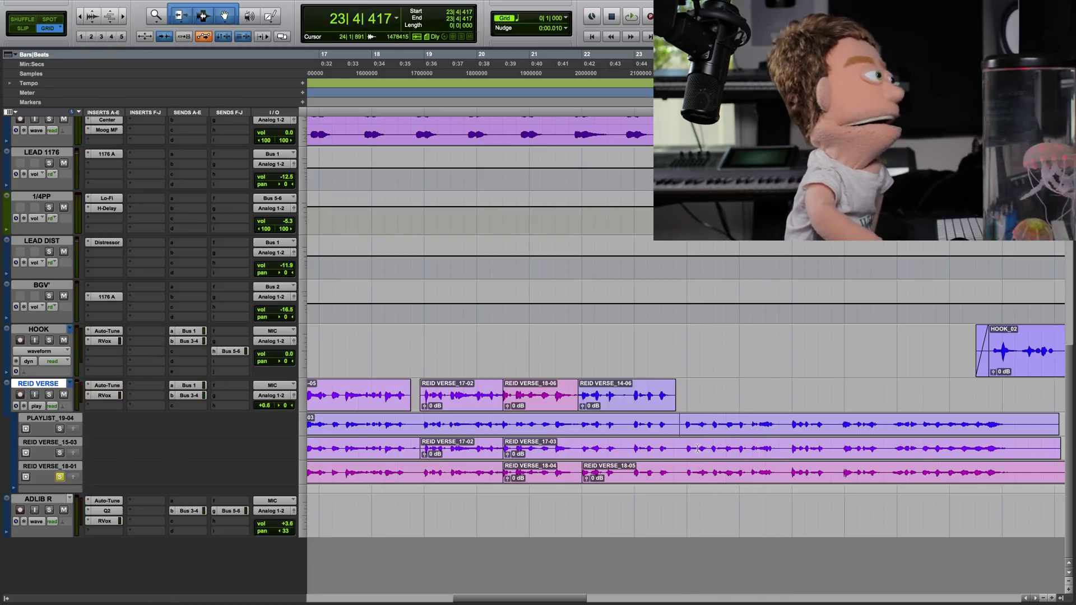
pyautogui.moveTo(682, 447); pyautogui.dragTo(754, 445)
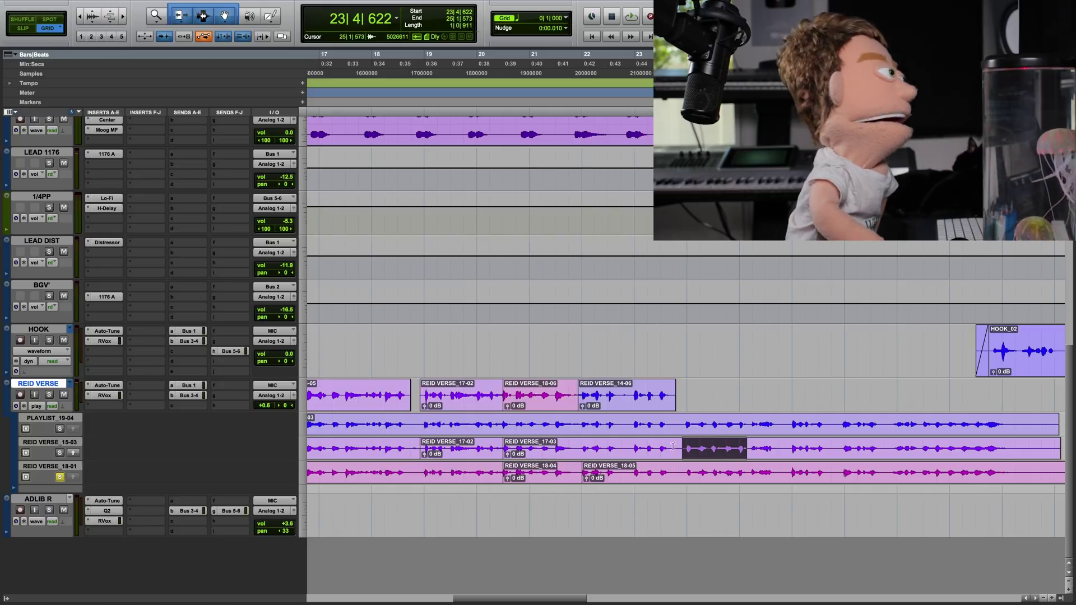
pyautogui.click(74, 453)
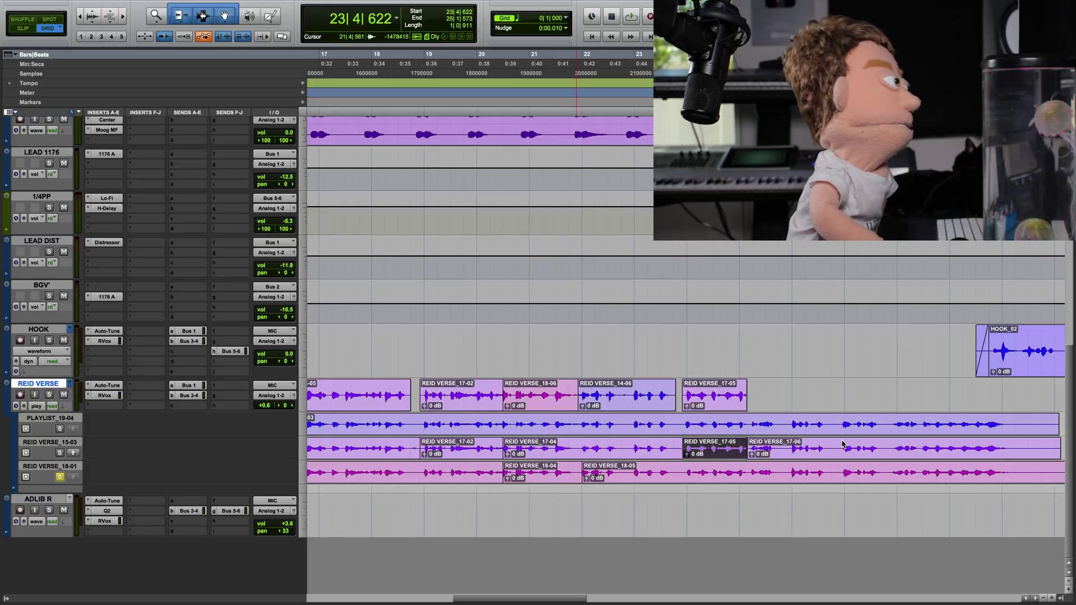
pyautogui.click(777, 472)
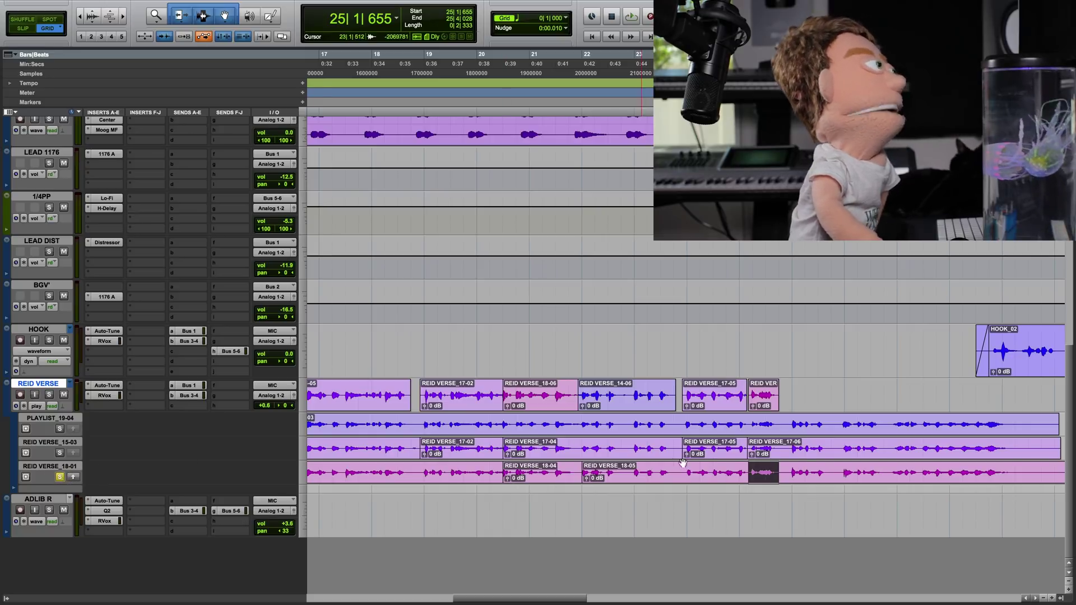
pyautogui.click(787, 422)
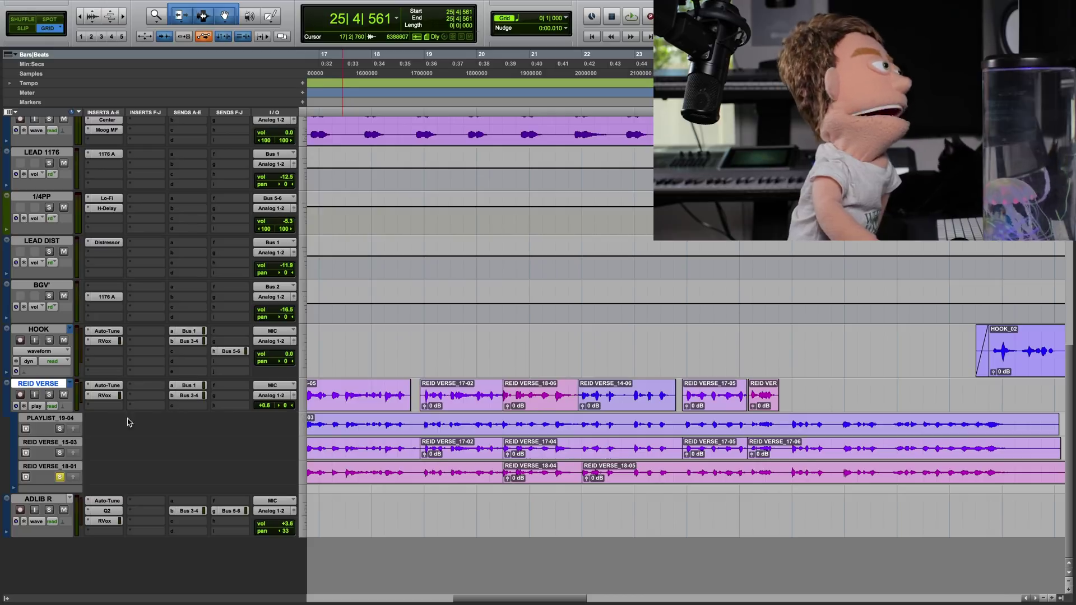
# - Compare the REID VERSE_15-03 and 18-01 lanes soloed during playback, then select bars 26–28 on the 18-01 lane
pyautogui.hscroll(5, 674, 357)
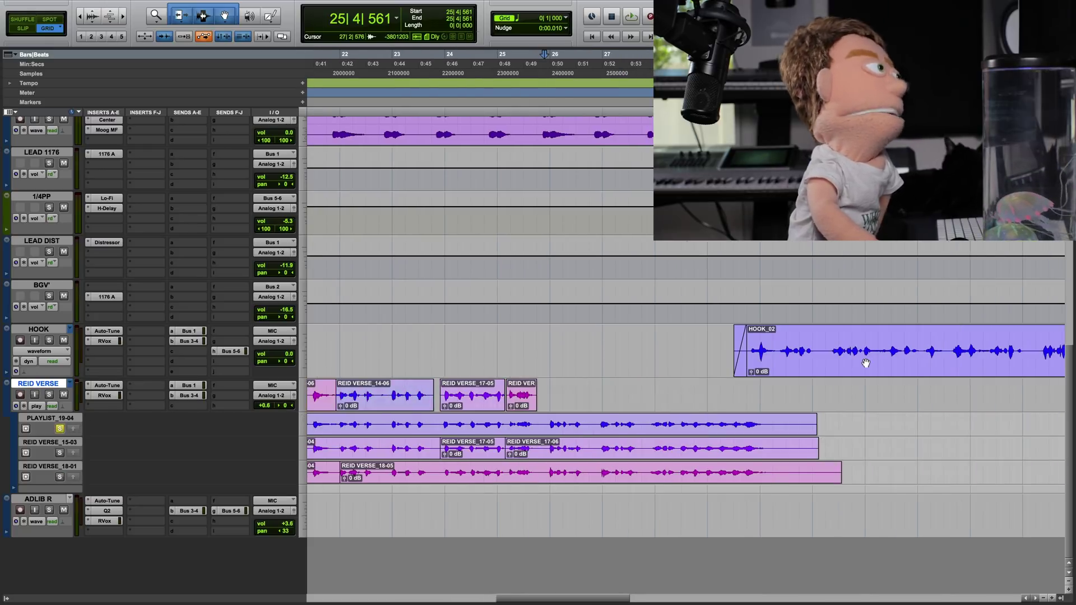
pyautogui.press('space')
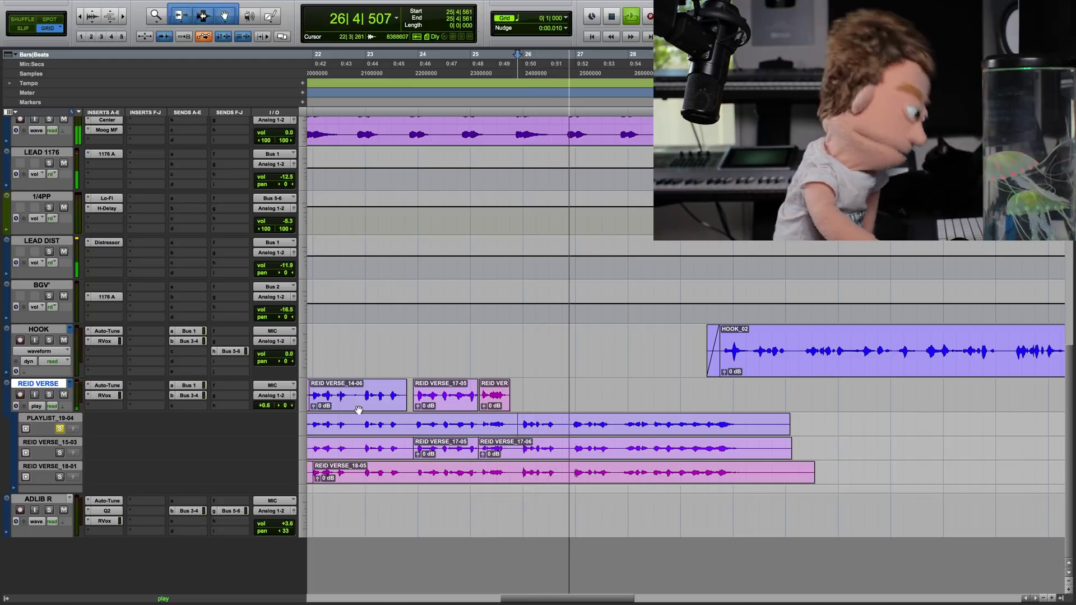
pyautogui.click(60, 453)
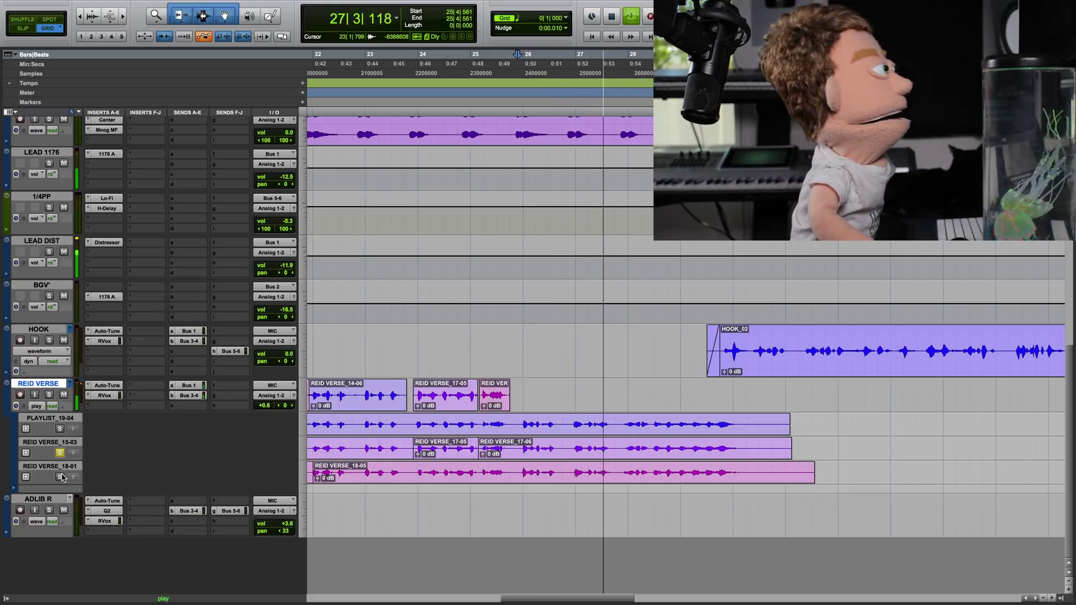
pyautogui.click(60, 477)
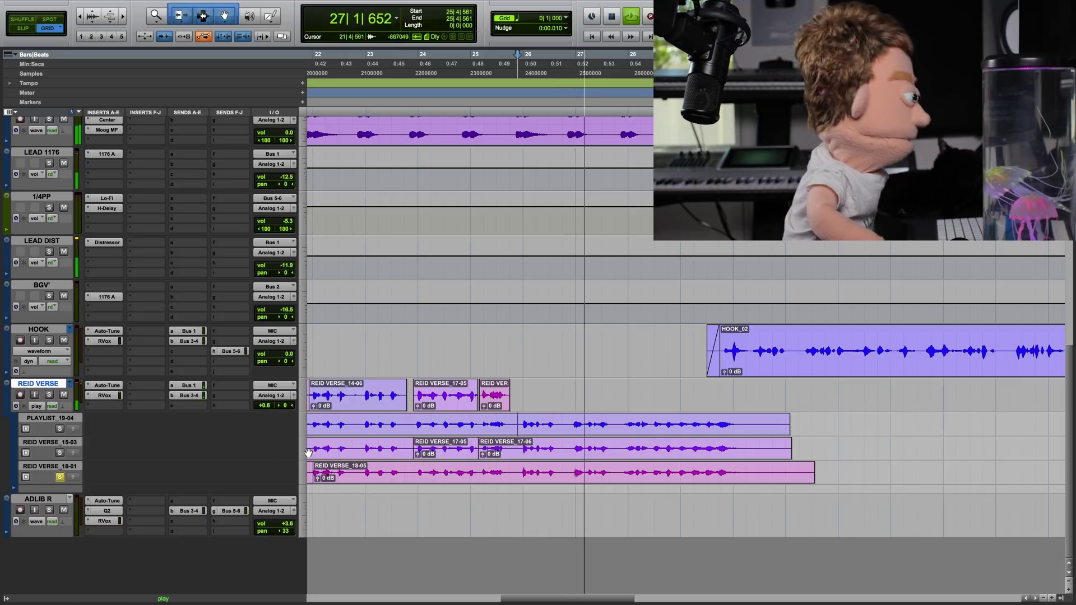
pyautogui.press('space')
pyautogui.moveTo(512, 473); pyautogui.dragTo(617, 477)
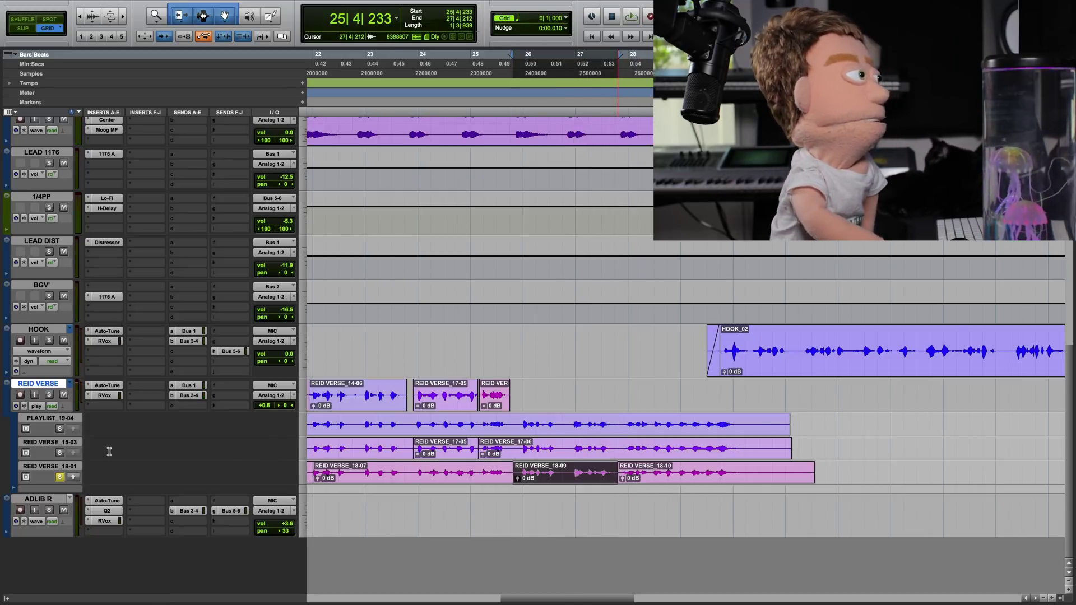
# - Copy the bars 26–28 selection to the main playlist and play from 27|4|376 with PLAYLIST_19-04 soloed
pyautogui.hotkey('ctrl', 'alt', 'v')
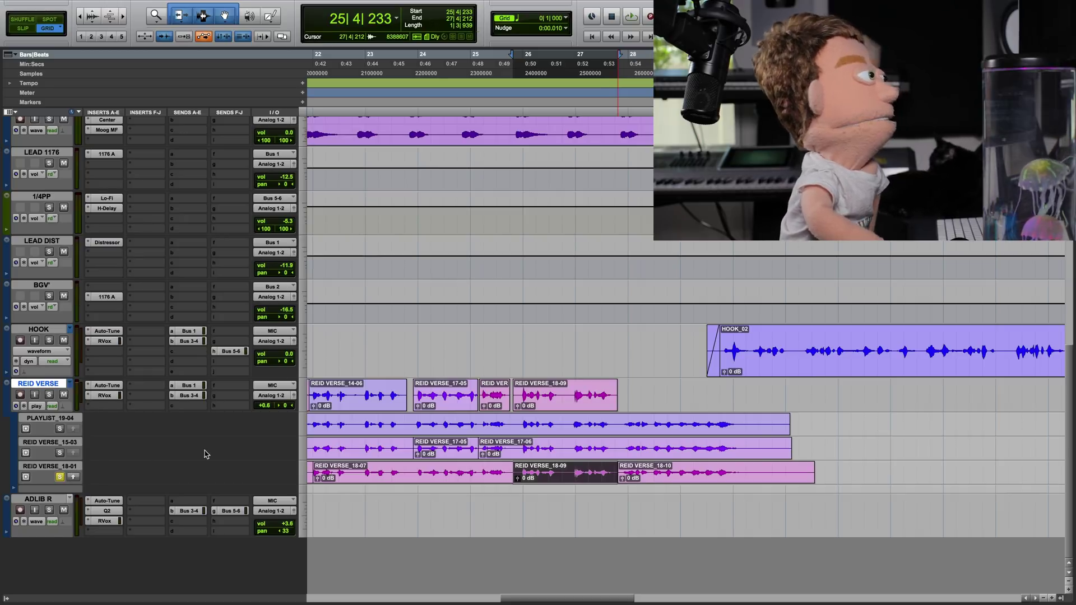
pyautogui.click(620, 422)
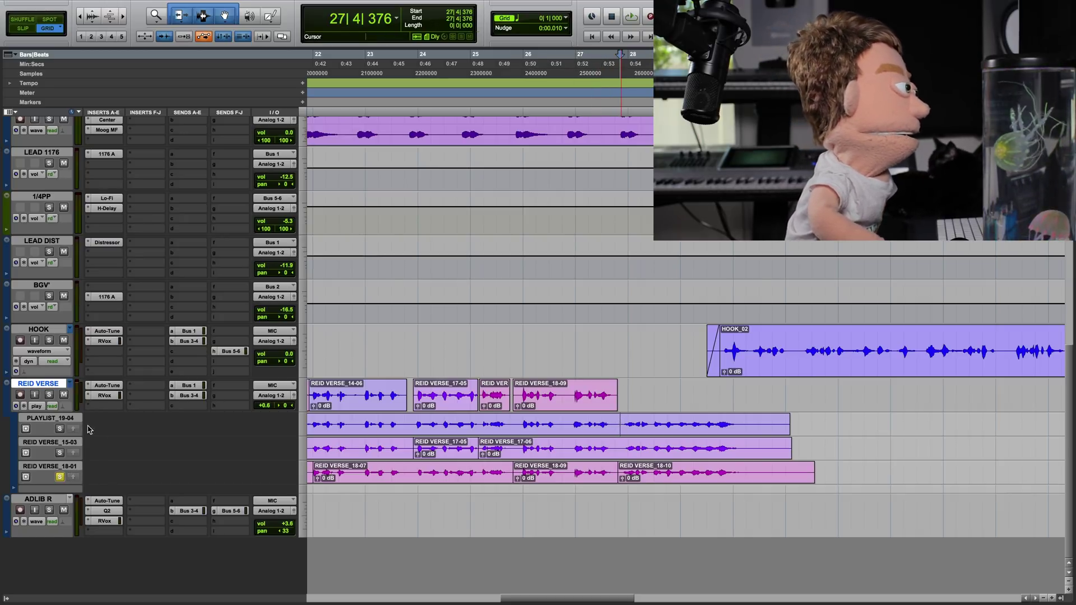
pyautogui.click(59, 430)
pyautogui.press('space')
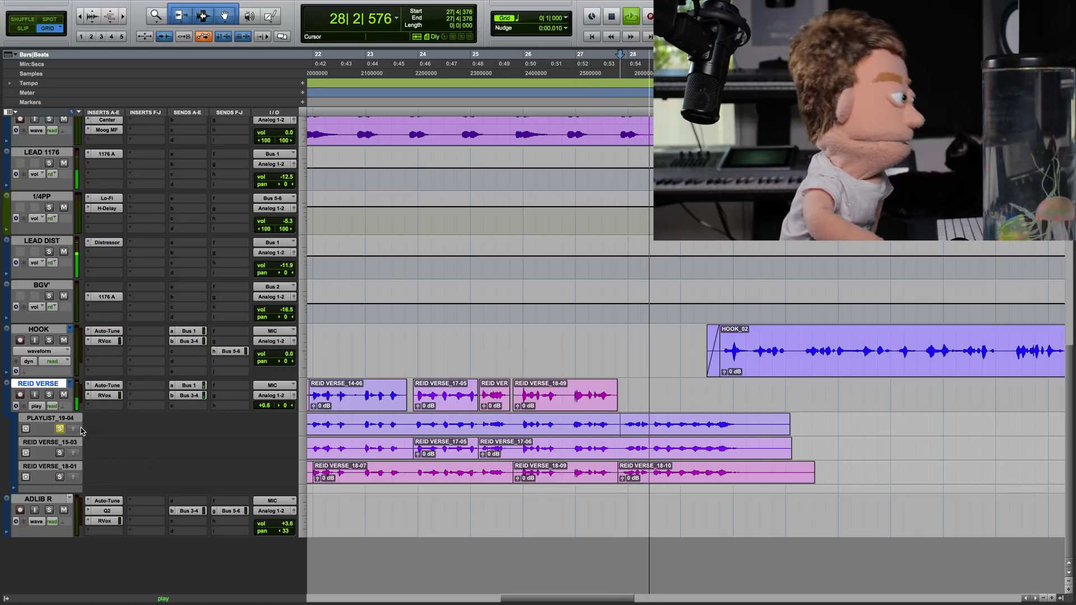
# - Compare the soloed 15-03 and 18-01 lanes from 27|4|376, then trim REID VERSE_18-09's end out to about bar 30
pyautogui.click(60, 453)
pyautogui.press('space')
pyautogui.press('space')
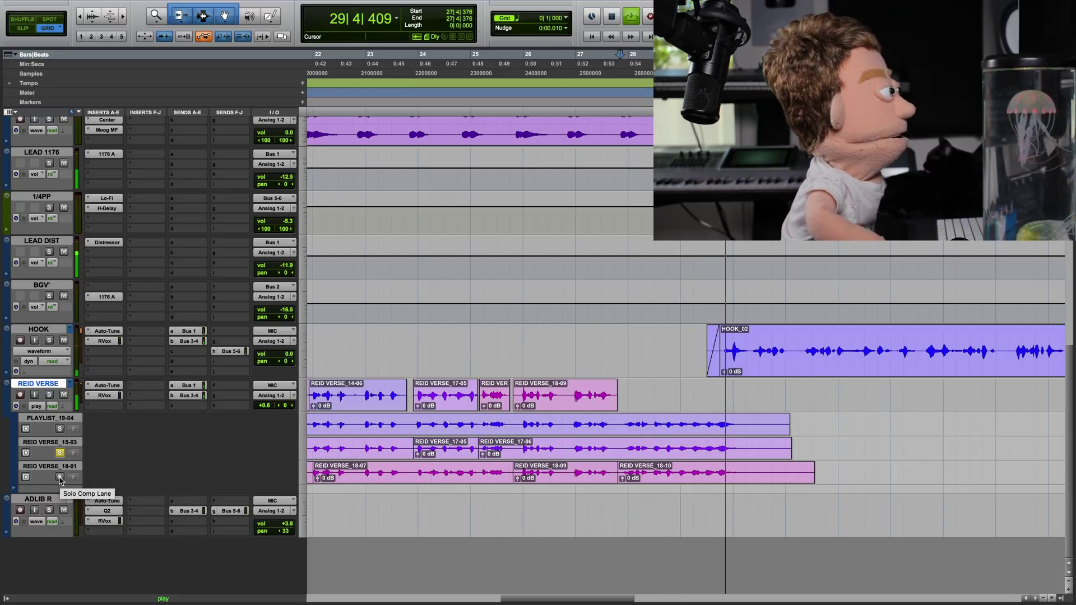
pyautogui.click(60, 477)
pyautogui.press('space')
pyautogui.press('space')
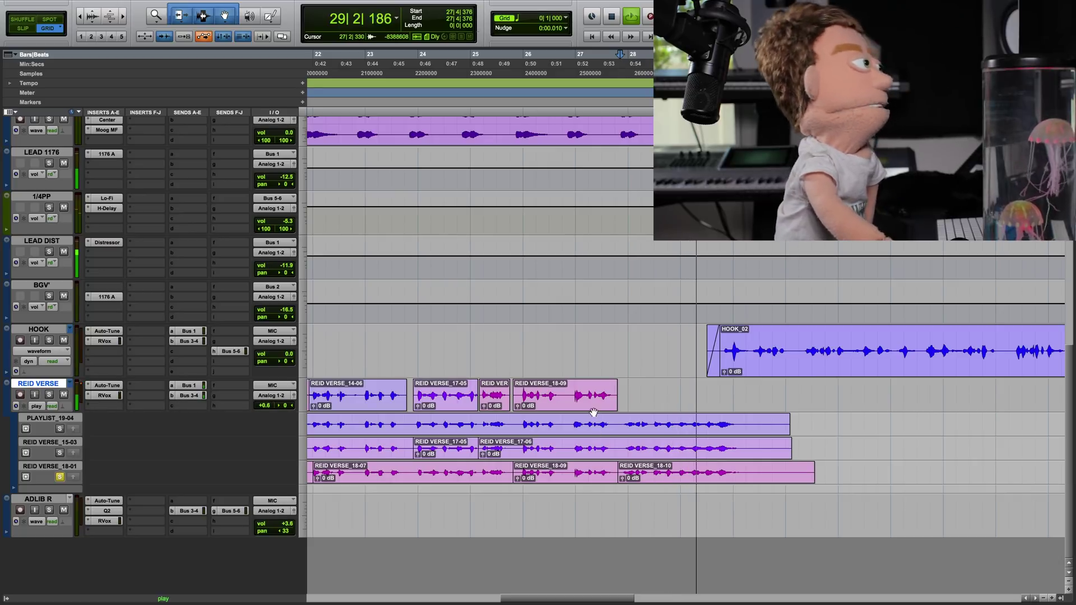
pyautogui.press('space')
pyautogui.moveTo(615, 403); pyautogui.dragTo(737, 399)
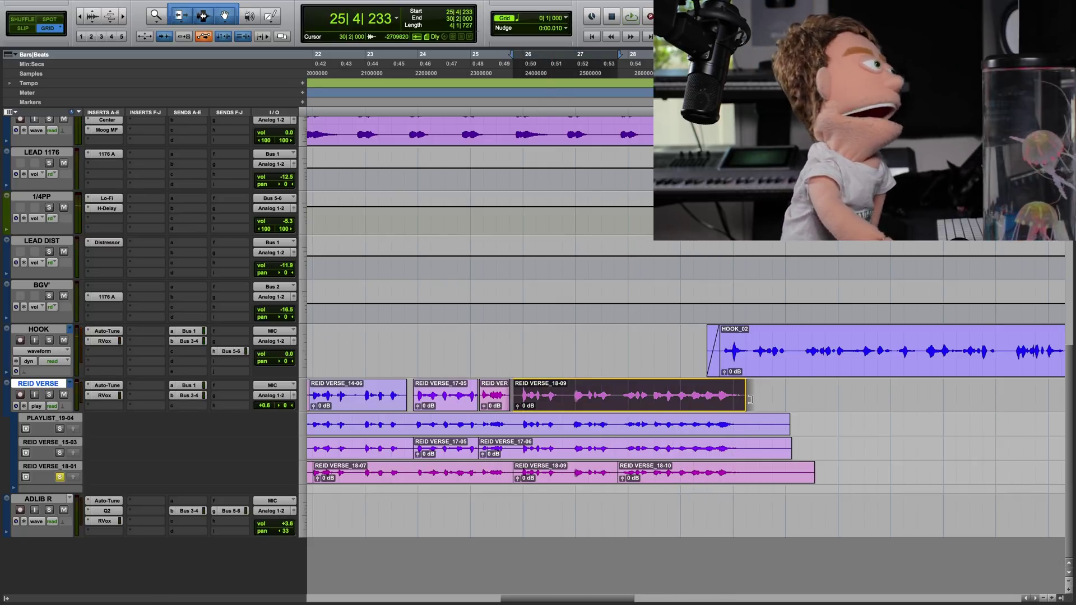
# - Switch the REID VERSE track from playlists view back to waveform view
pyautogui.click(37, 406)
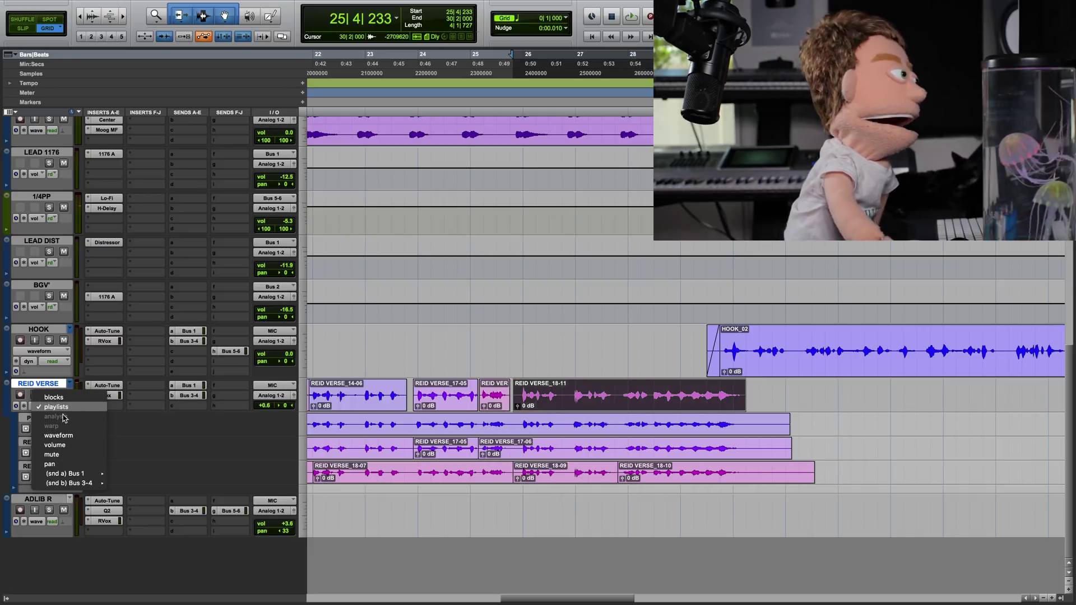
pyautogui.click(96, 406)
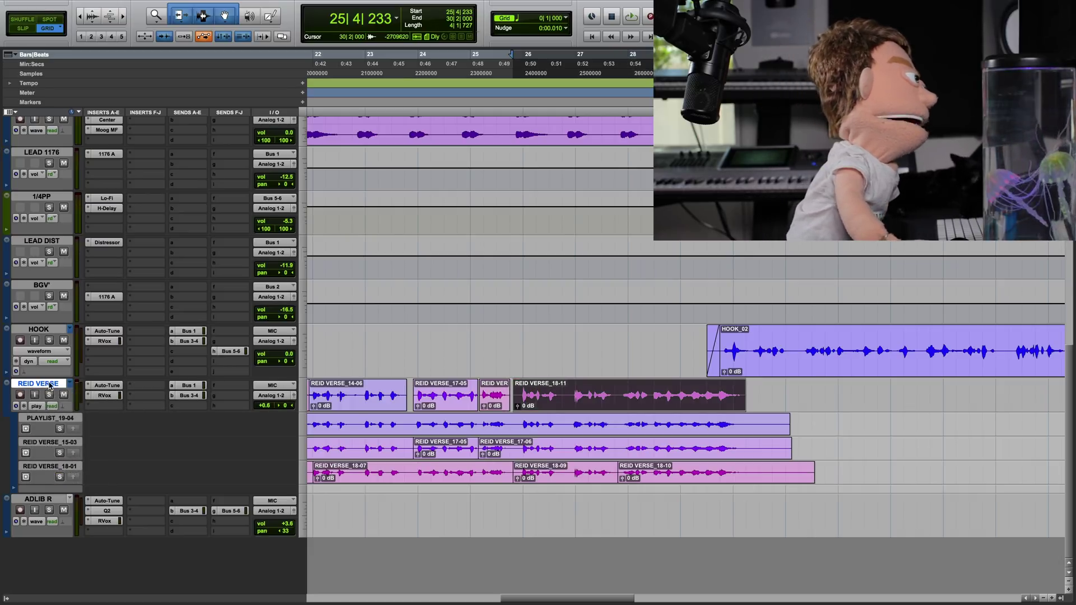
pyautogui.click(39, 405)
pyautogui.click(58, 435)
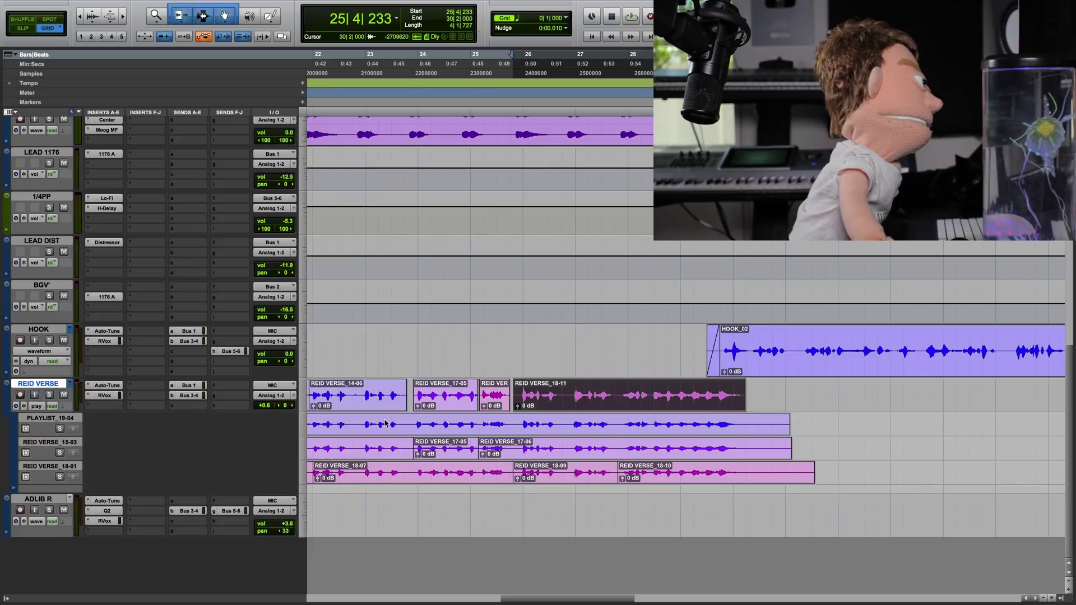
# - Place the insertion point at the first edit, 15|4|000, and zoom in on it
pyautogui.hscroll(-10, 476, 480)
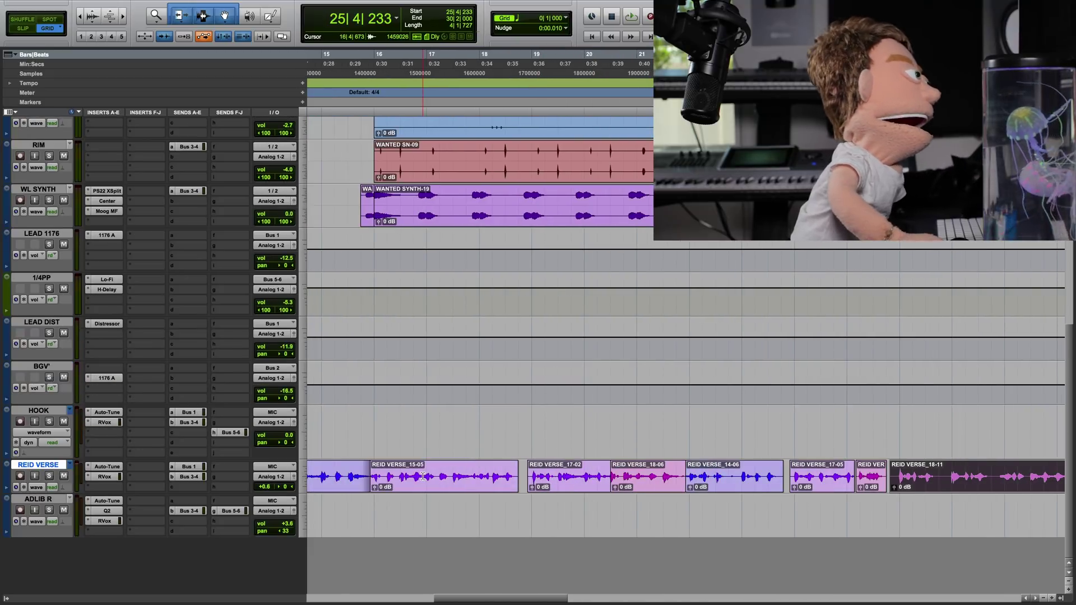
pyautogui.click(492, 472)
pyautogui.press('super+bracketright')
pyautogui.press('super+bracketright')
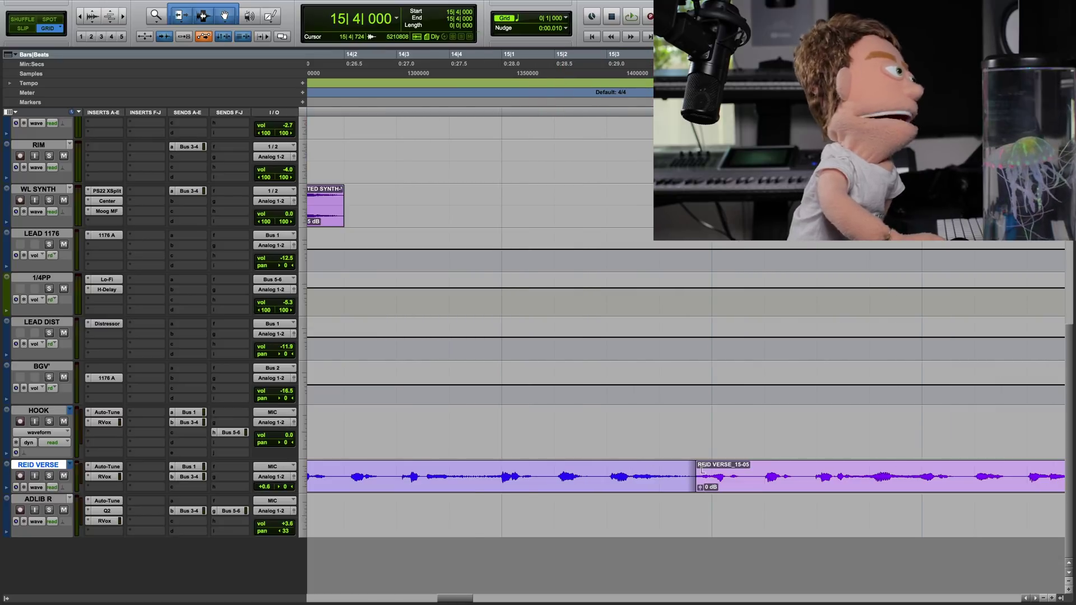
# - Extend the first two comp clips' ends across their joins, the second to 18|4|724
pyautogui.moveTo(688, 476); pyautogui.dragTo(696, 477)
pyautogui.hscroll(10, 706, 475)
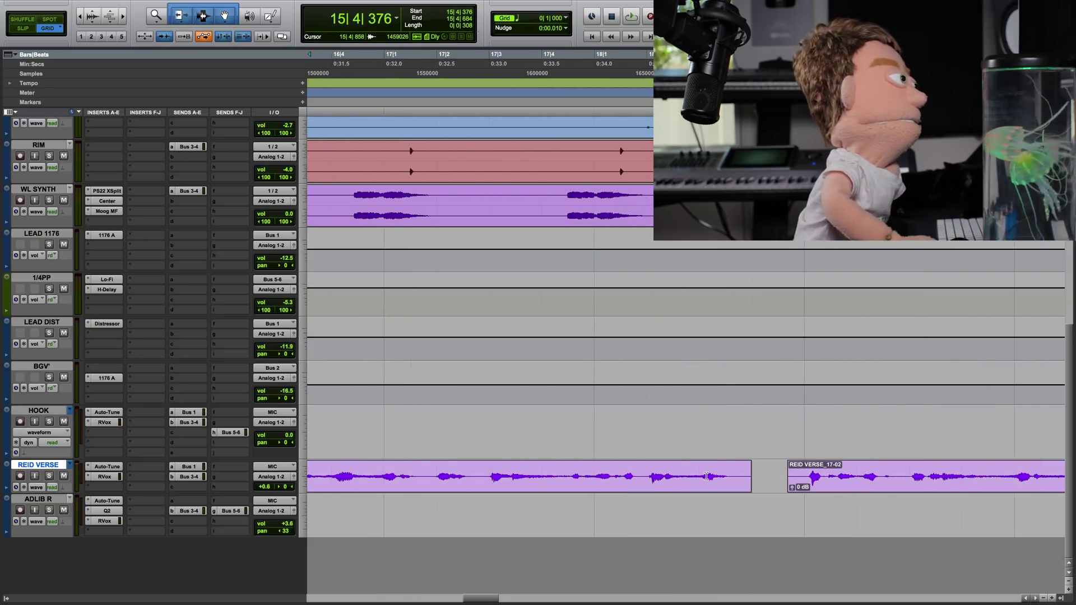
pyautogui.doubleClick(720, 477)
pyautogui.moveTo(731, 480); pyautogui.dragTo(765, 475)
# - Extend the starts of REID VERSE_17-05 and REID VERSE_18-11 earlier to overlap the preceding clips
pyautogui.hscroll(5, 762, 477)
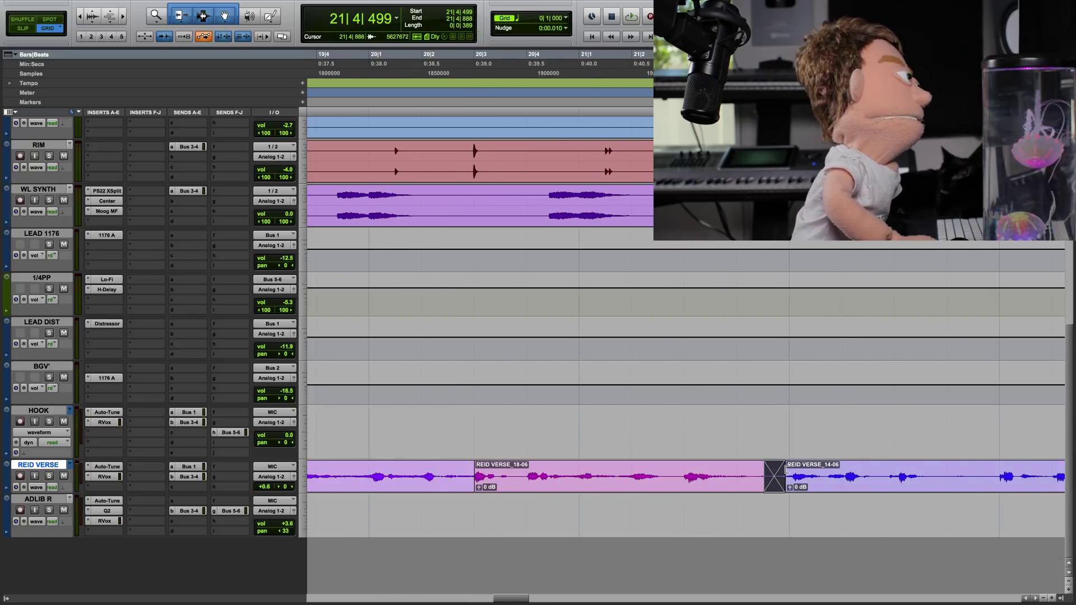
pyautogui.hscroll(4, 787, 470)
pyautogui.moveTo(812, 482)
pyautogui.mouseDown()
pyautogui.moveTo(776, 480)
pyautogui.moveTo(806, 476)
pyautogui.mouseUp()
pyautogui.hscroll(4, 791, 475)
pyautogui.click(804, 475)
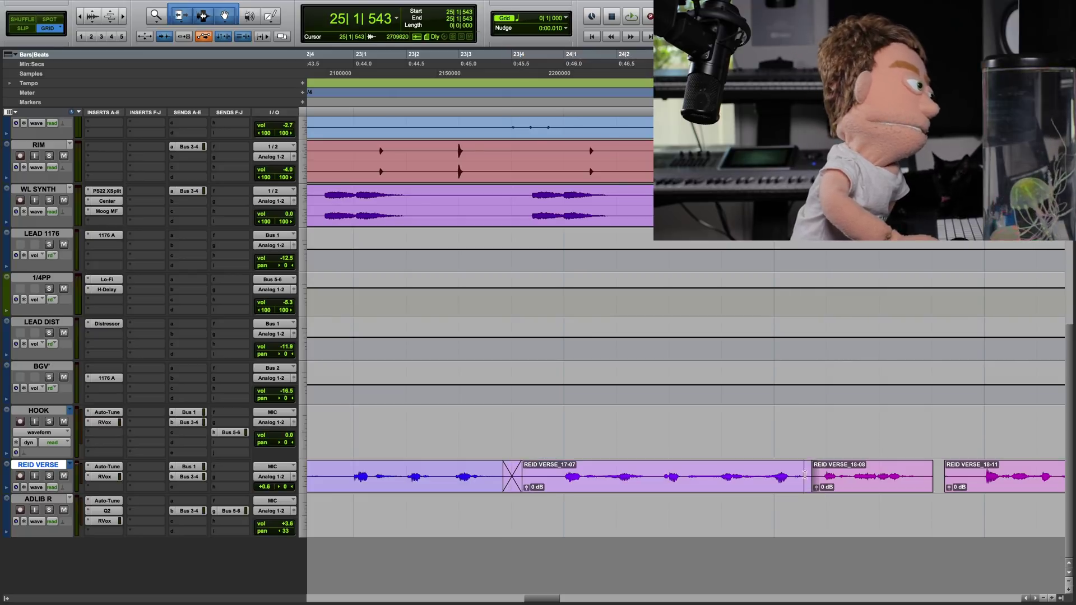
pyautogui.moveTo(946, 477); pyautogui.dragTo(918, 476)
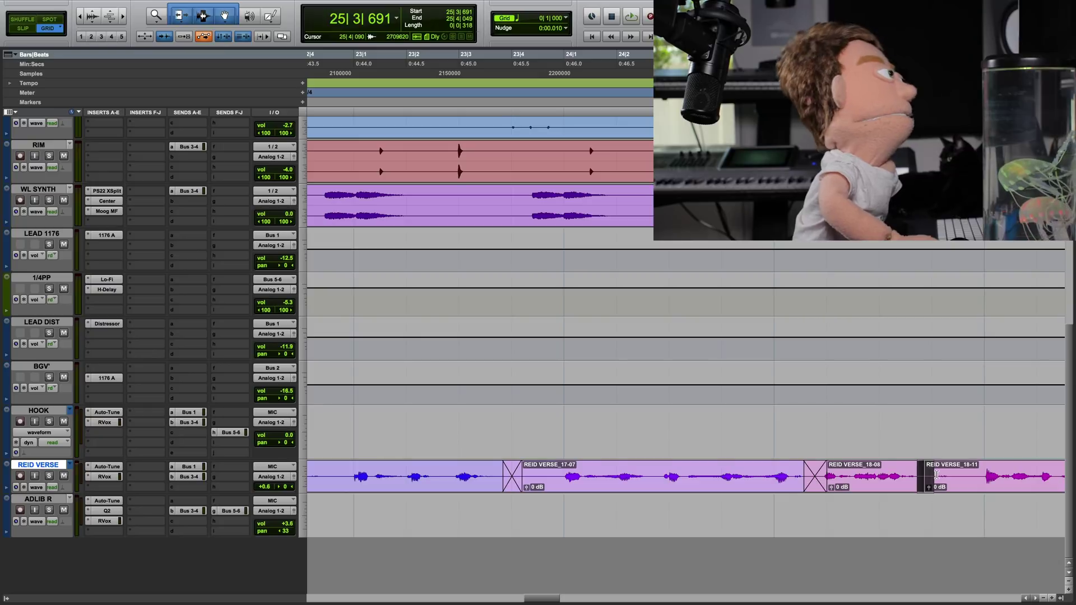
# - Select the last clip's tail from 29|4 to 30|2, then zoom out and set ADLIB R's insertion at bar 7
pyautogui.hscroll(15, 936, 475)
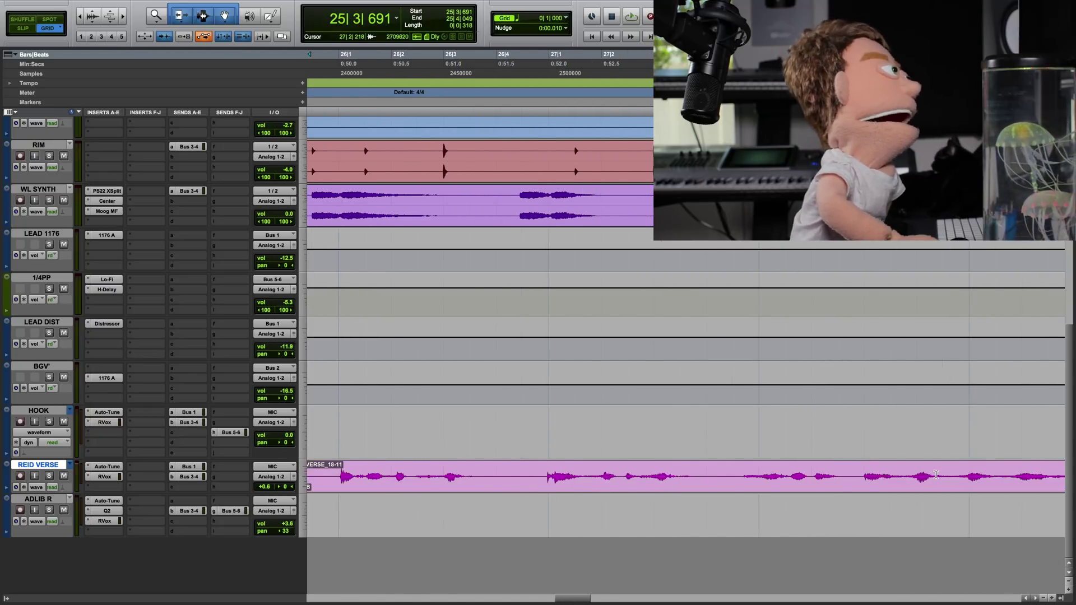
pyautogui.moveTo(750, 476)
pyautogui.mouseDown()
pyautogui.moveTo(632, 480)
pyautogui.moveTo(757, 467)
pyautogui.mouseUp()
pyautogui.click(648, 470)
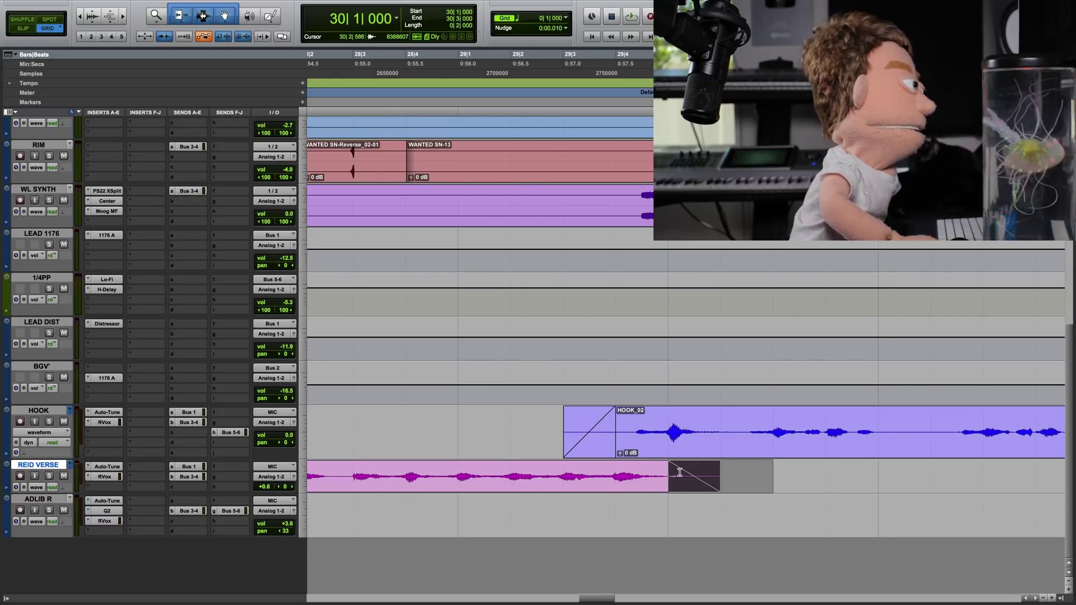
pyautogui.press('super+bracketleft')
pyautogui.press('super+bracketleft')
pyautogui.press('super+bracketleft')
pyautogui.click(463, 506)
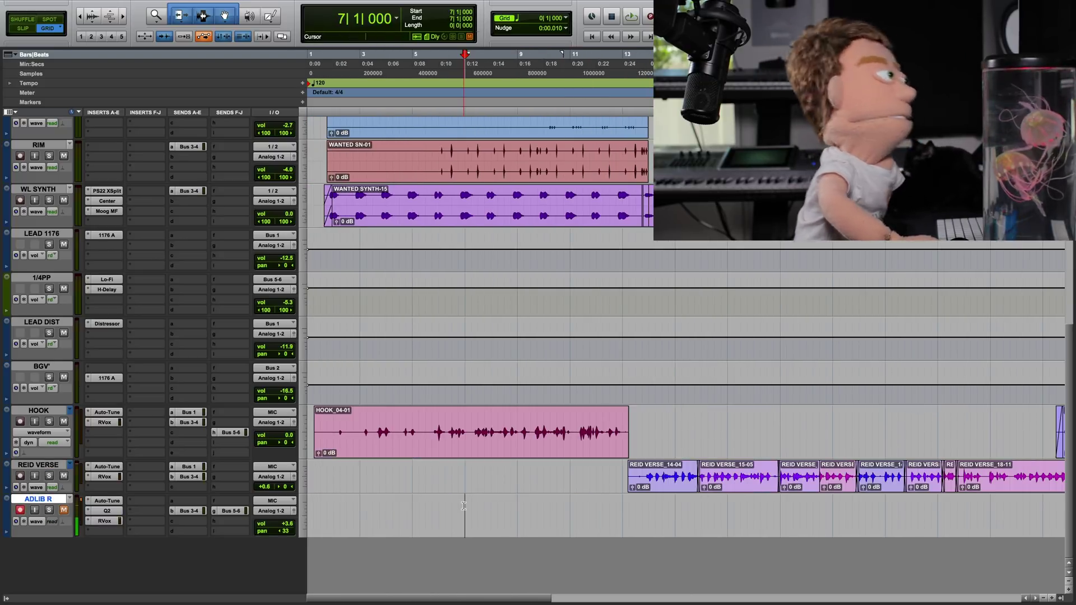
# - Record the ADLIB_04 R ad-lib from bar 7, dismiss the CPU overload error, and record again from bar 23
pyautogui.press('super+space')
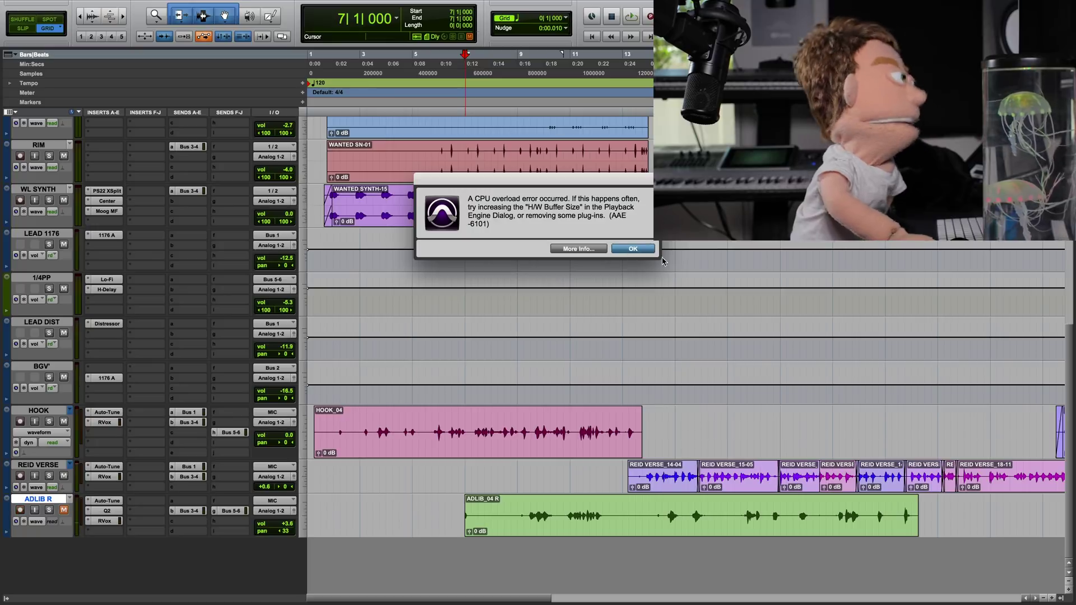
pyautogui.click(634, 250)
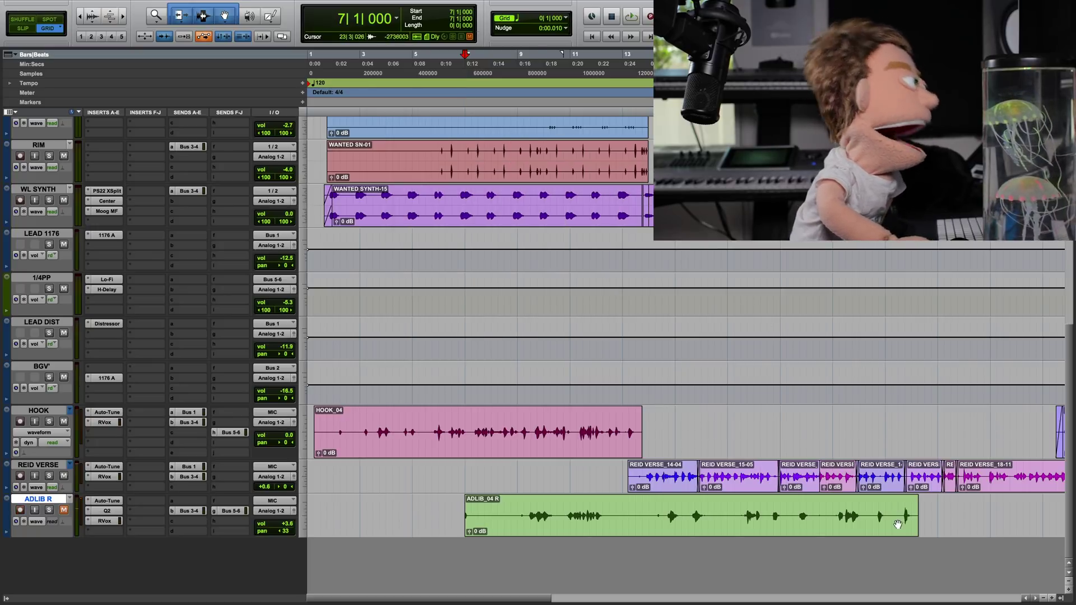
pyautogui.click(885, 510)
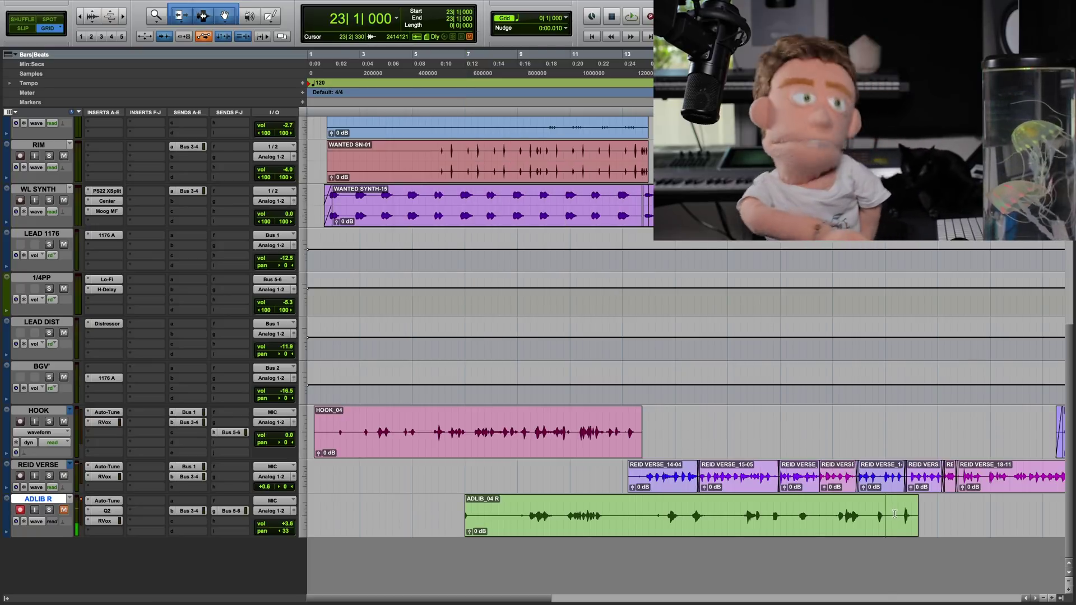
pyautogui.press('space')
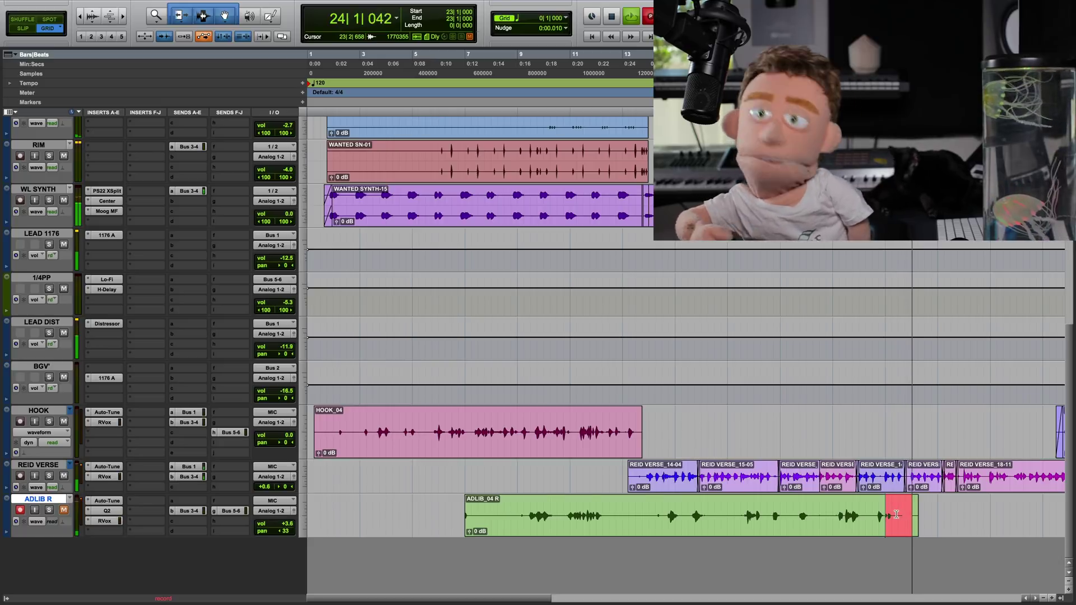